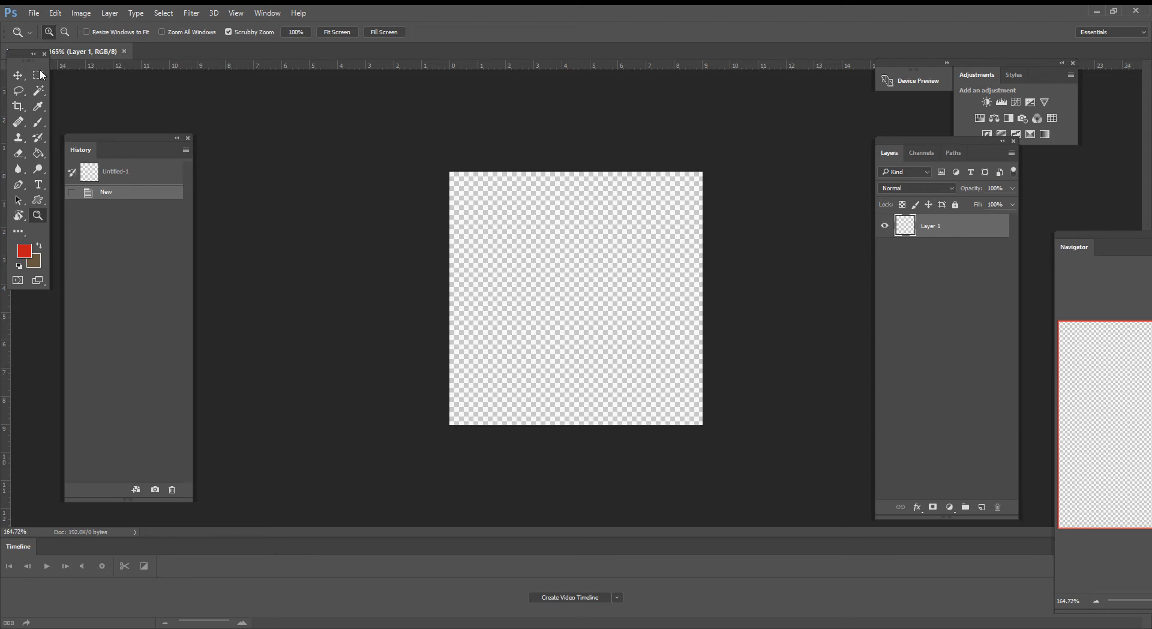
Step: Fill a circular selection spanning the whole canvas with the red foreground colour, and deselect it
{"action": "left_click", "coordinate": [38, 75]}
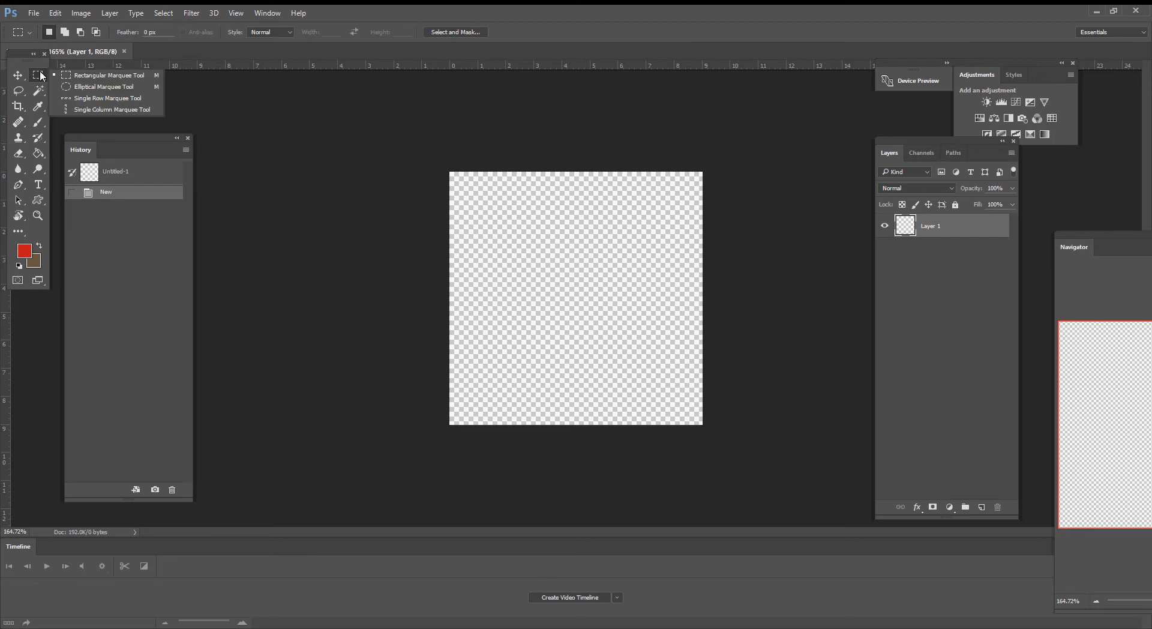
{"action": "left_click", "coordinate": [104, 87]}
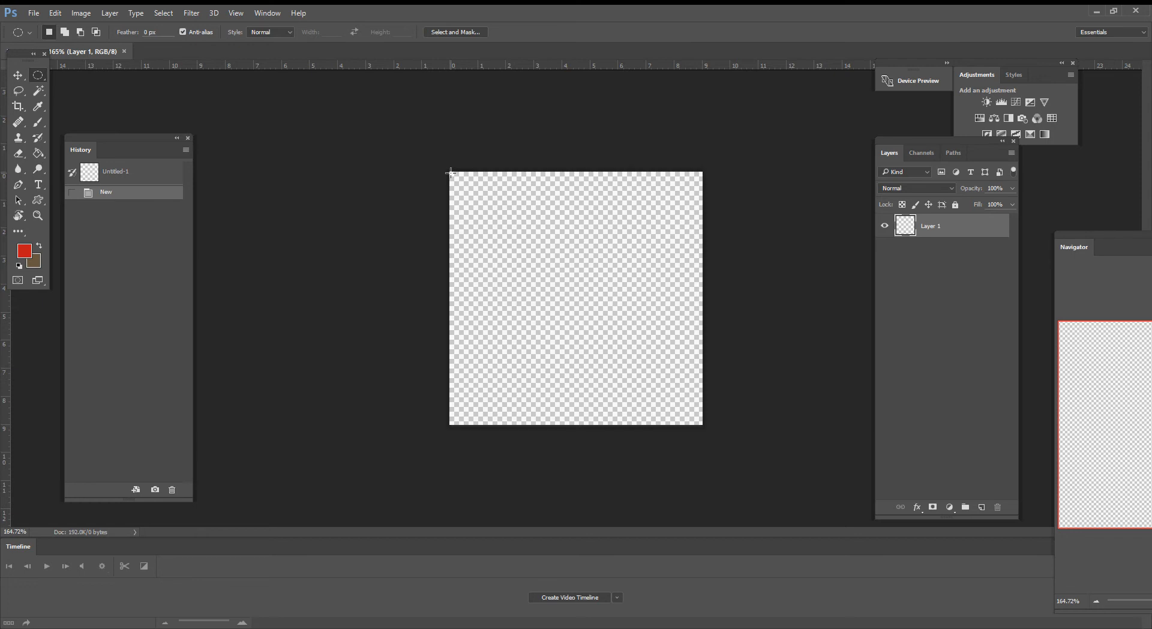
{"action": "left_click_drag", "start_coordinate": [451, 173], "coordinate": [715, 424]}
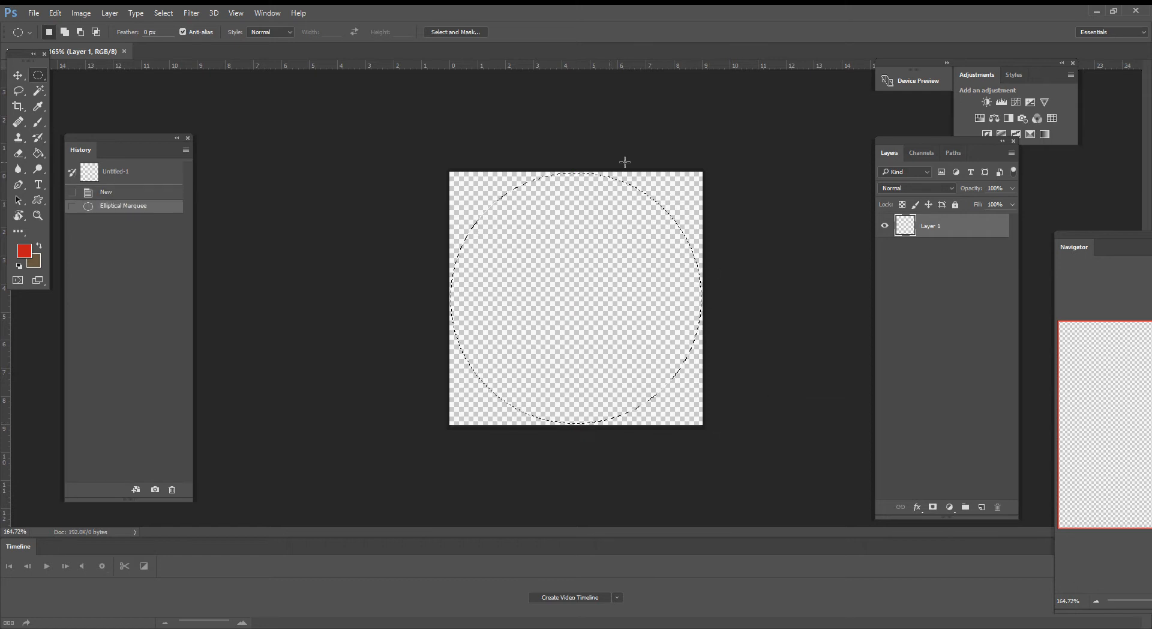
{"action": "left_click", "coordinate": [37, 154]}
{"action": "left_click", "coordinate": [564, 265]}
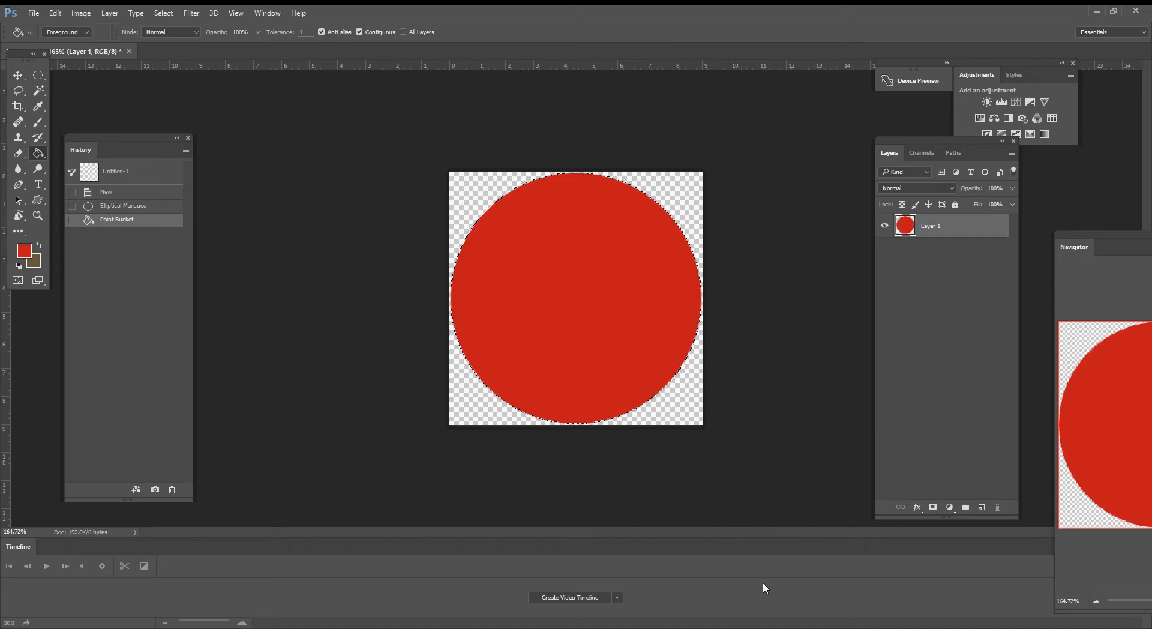
{"action": "key", "text": "ctrl+d"}
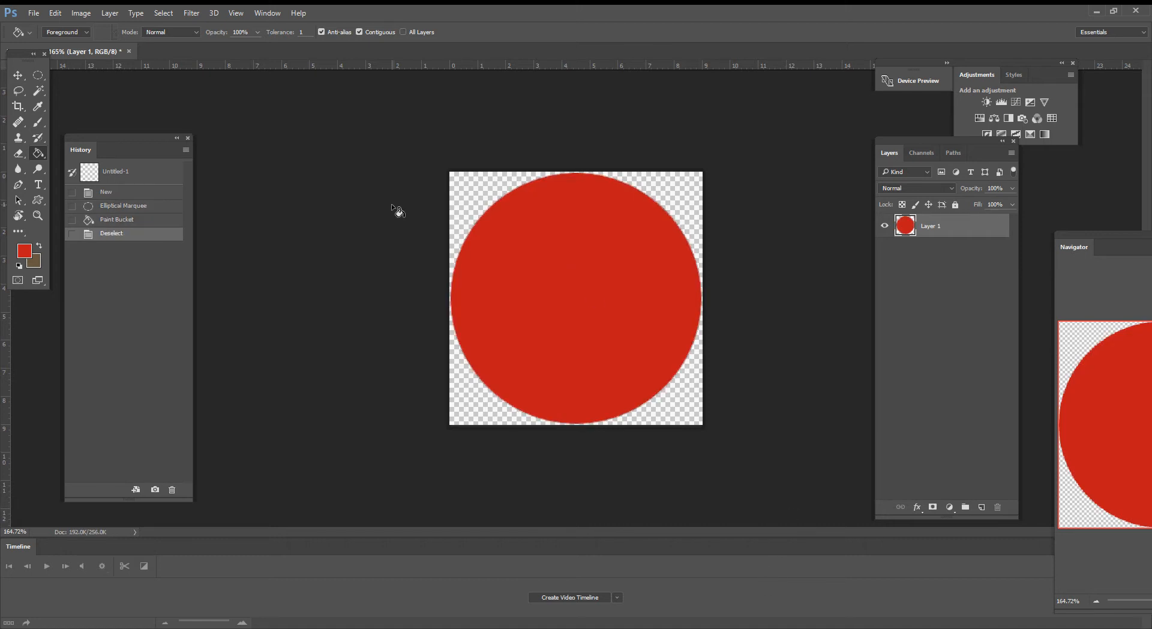
Step: Save the red circle as a PNG named Ball in the AS2_gamedemo project's Assets/textures folder, using the smallest/slow compression
{"action": "left_click", "coordinate": [34, 12]}
{"action": "left_click", "coordinate": [66, 142]}
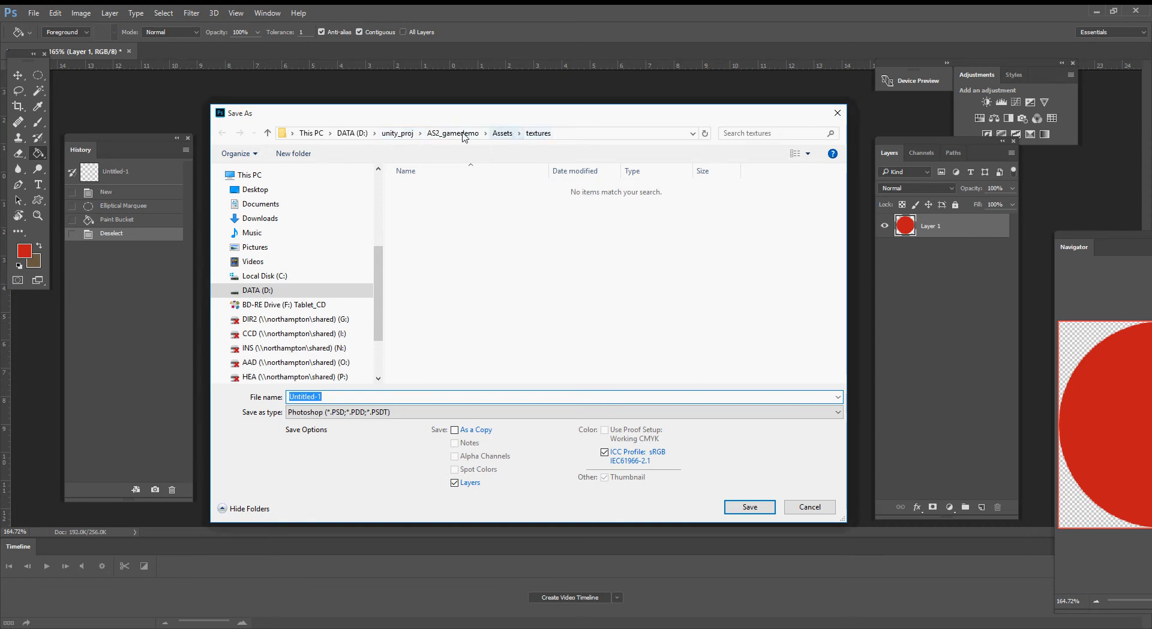
{"action": "left_click", "coordinate": [503, 133]}
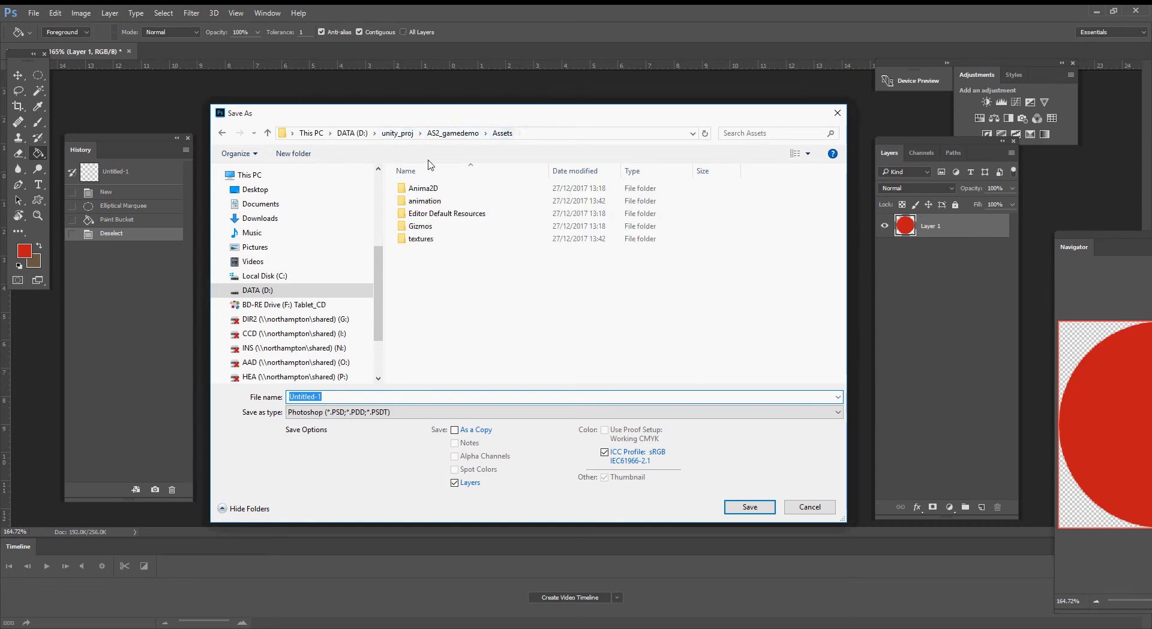
{"action": "double_click", "coordinate": [428, 241]}
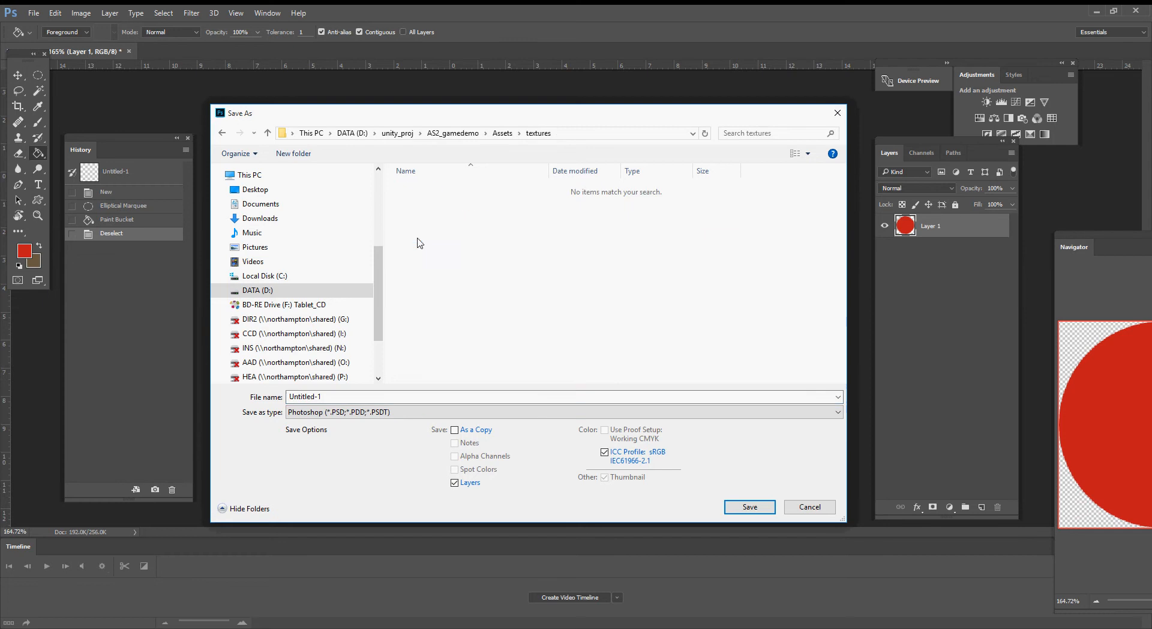
{"action": "left_click", "coordinate": [361, 411]}
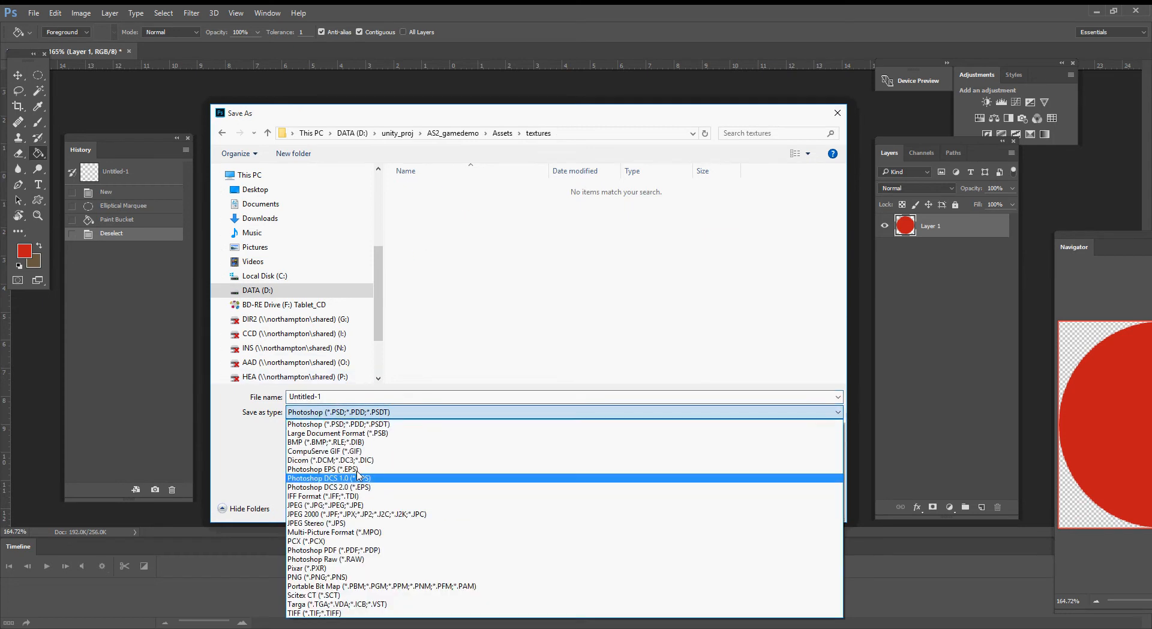
{"action": "left_click", "coordinate": [360, 577]}
{"action": "left_click", "coordinate": [337, 397]}
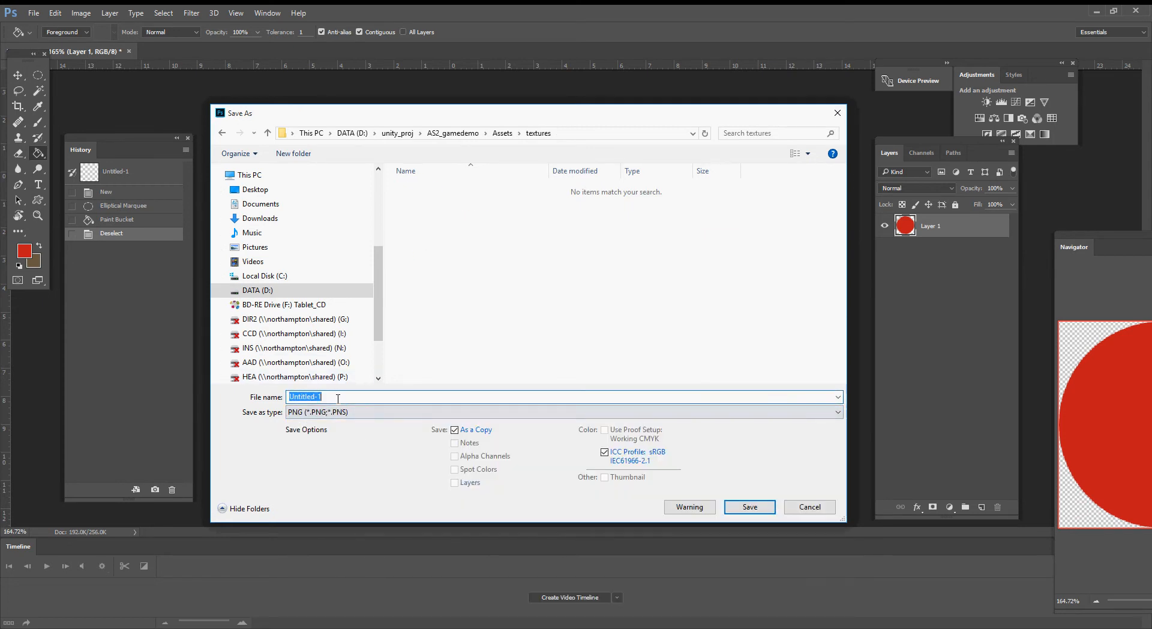
{"action": "type", "text": "Ball"}
{"action": "left_click", "coordinate": [750, 506]}
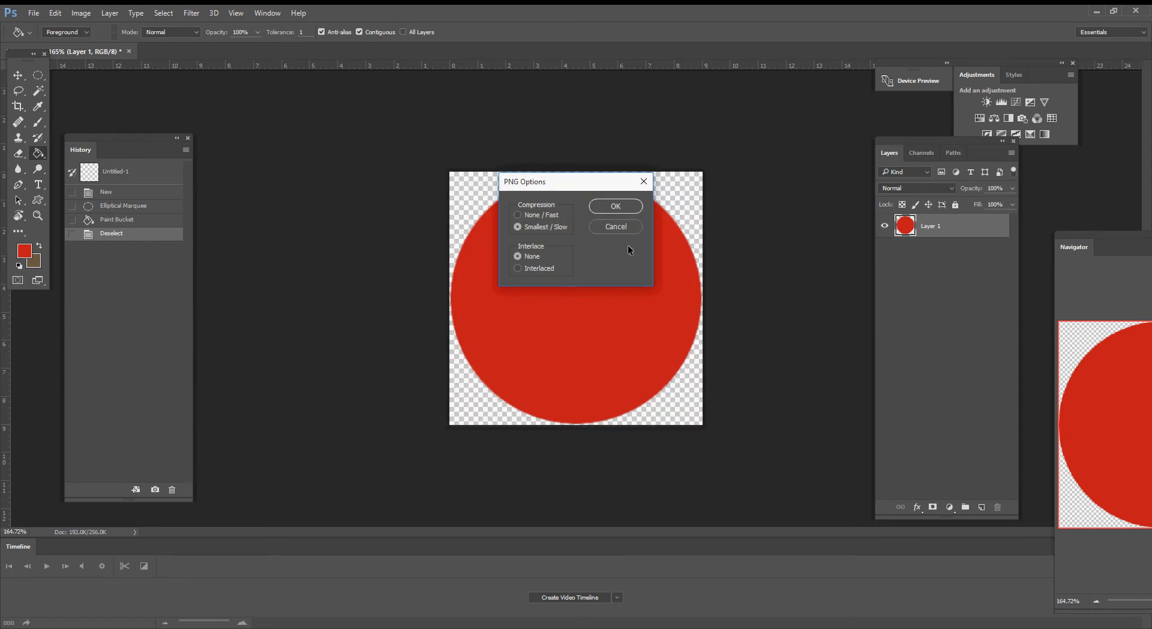
{"action": "left_click", "coordinate": [616, 207]}
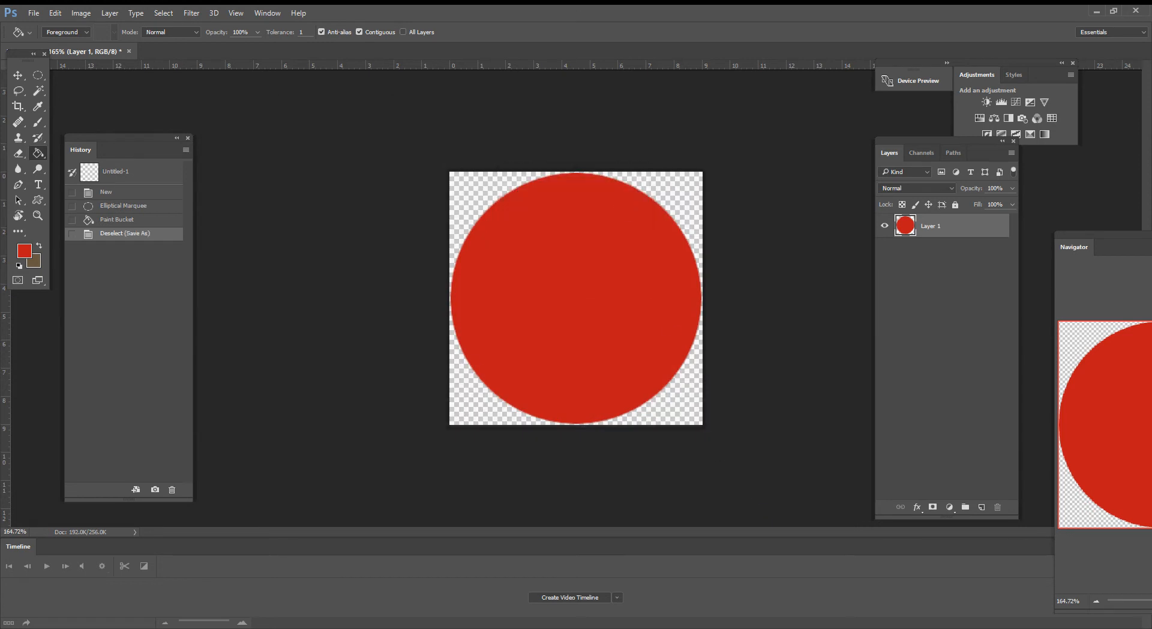
Step: Switch to Unity and place the Ball sprite in the scene just above the camera, at about X 0.01, Y 1.28
{"action": "left_click", "coordinate": [1096, 11]}
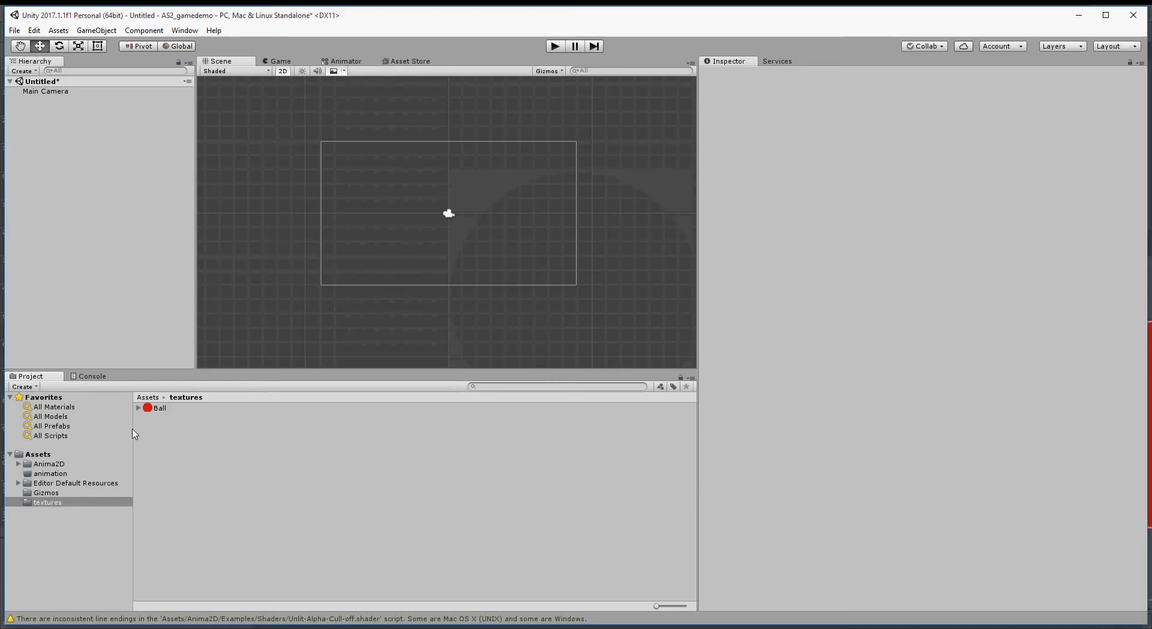
{"action": "left_click", "coordinate": [157, 408]}
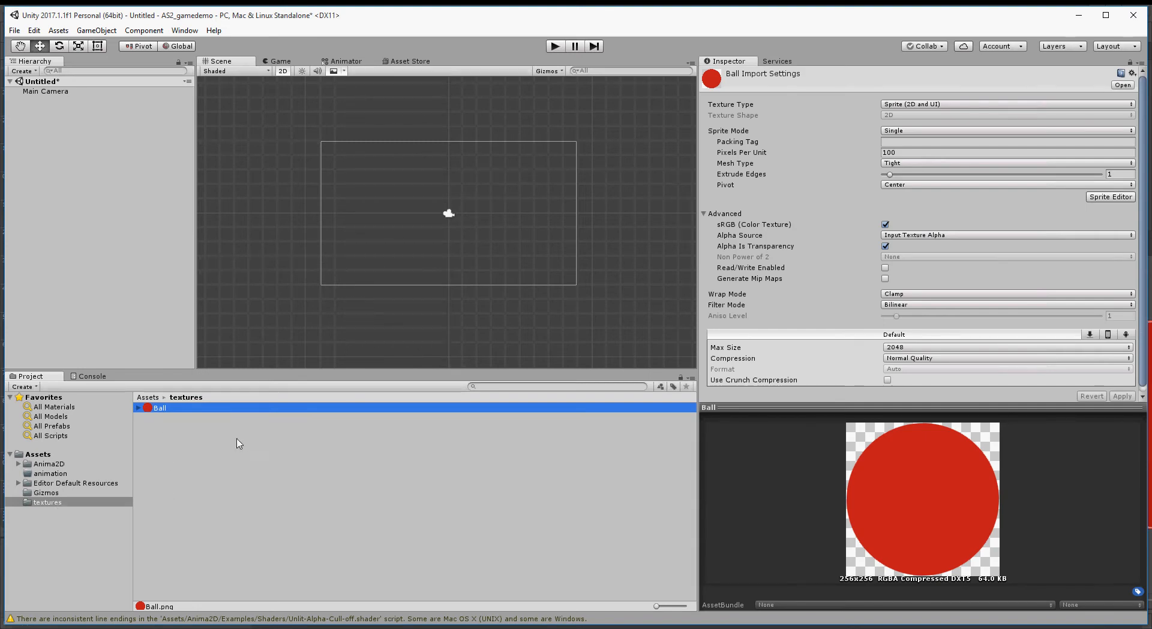
{"action": "left_click_drag", "start_coordinate": [156, 410], "coordinate": [450, 204]}
{"action": "scroll", "coordinate": [450, 207], "scroll_direction": "up", "scroll_amount": 5}
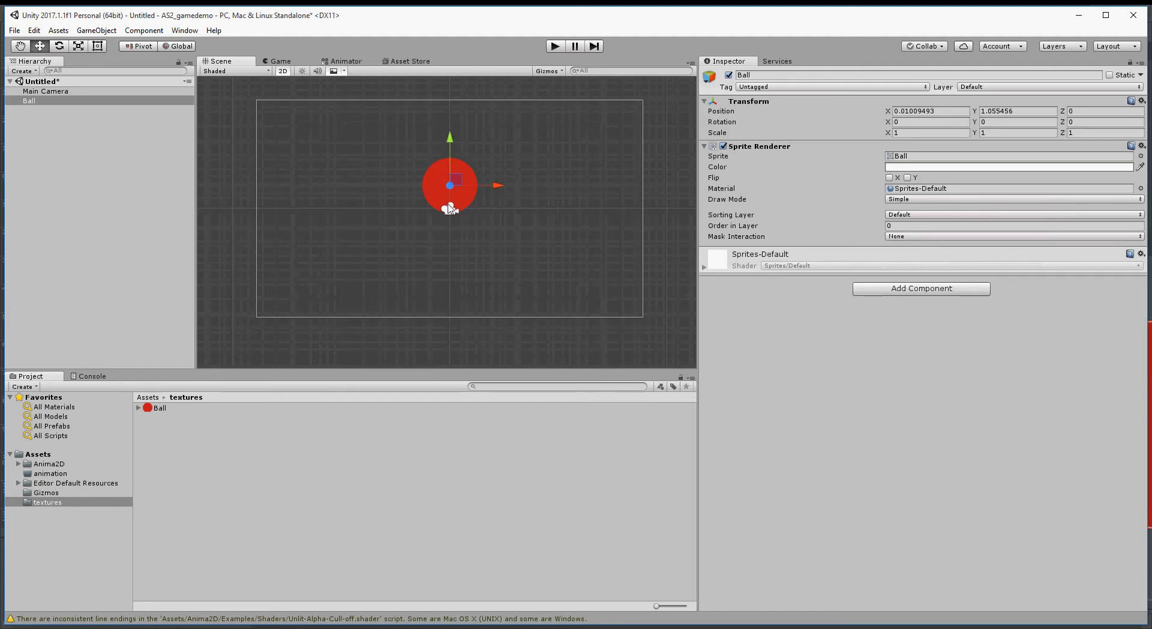
{"action": "scroll", "coordinate": [451, 207], "scroll_direction": "down", "scroll_amount": 4}
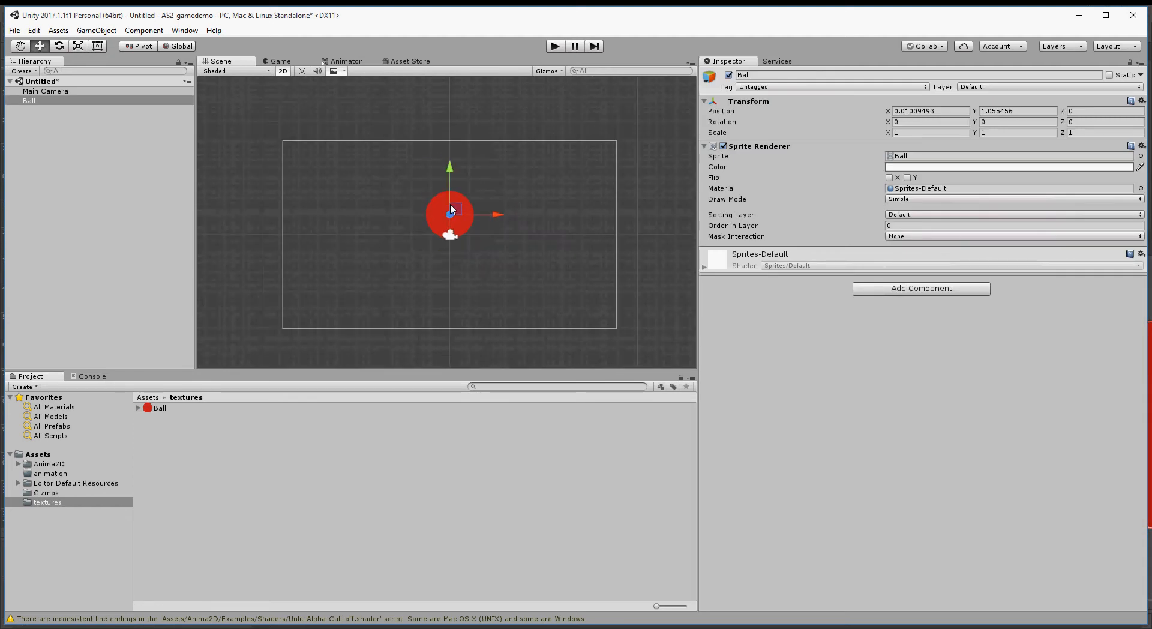
{"action": "scroll", "coordinate": [452, 203], "scroll_direction": "up", "scroll_amount": 3}
{"action": "left_click_drag", "start_coordinate": [452, 171], "coordinate": [452, 163]}
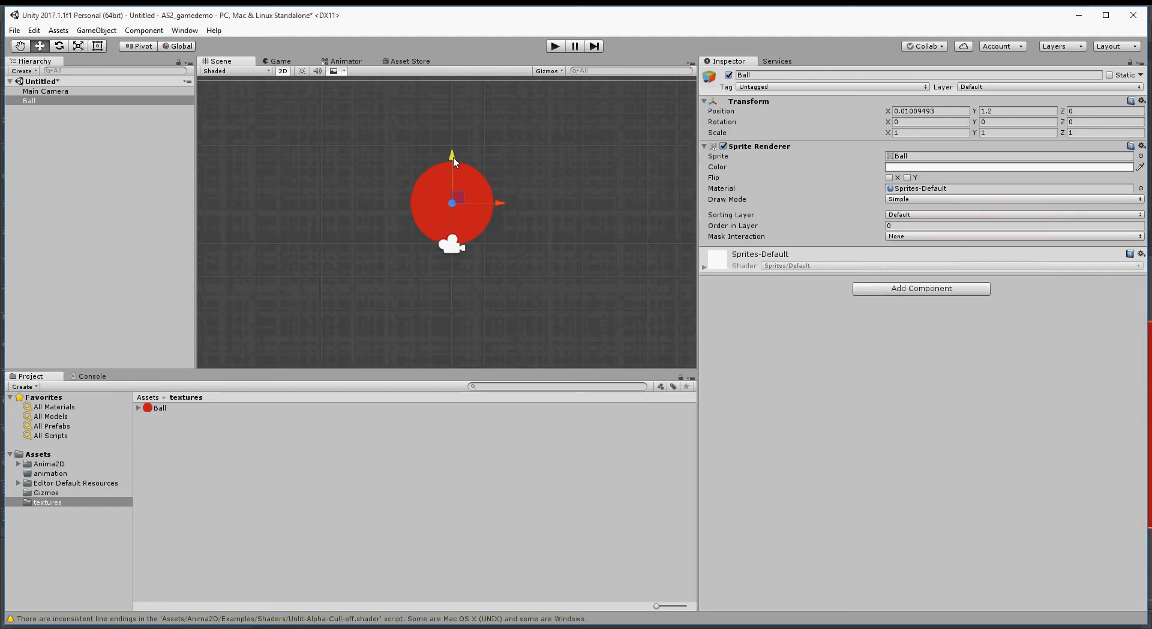
Step: Move the Main Camera horizontally away from the ball to about X -6.48
{"action": "scroll", "coordinate": [445, 264], "scroll_direction": "up", "scroll_amount": 2}
{"action": "left_click", "coordinate": [462, 252]}
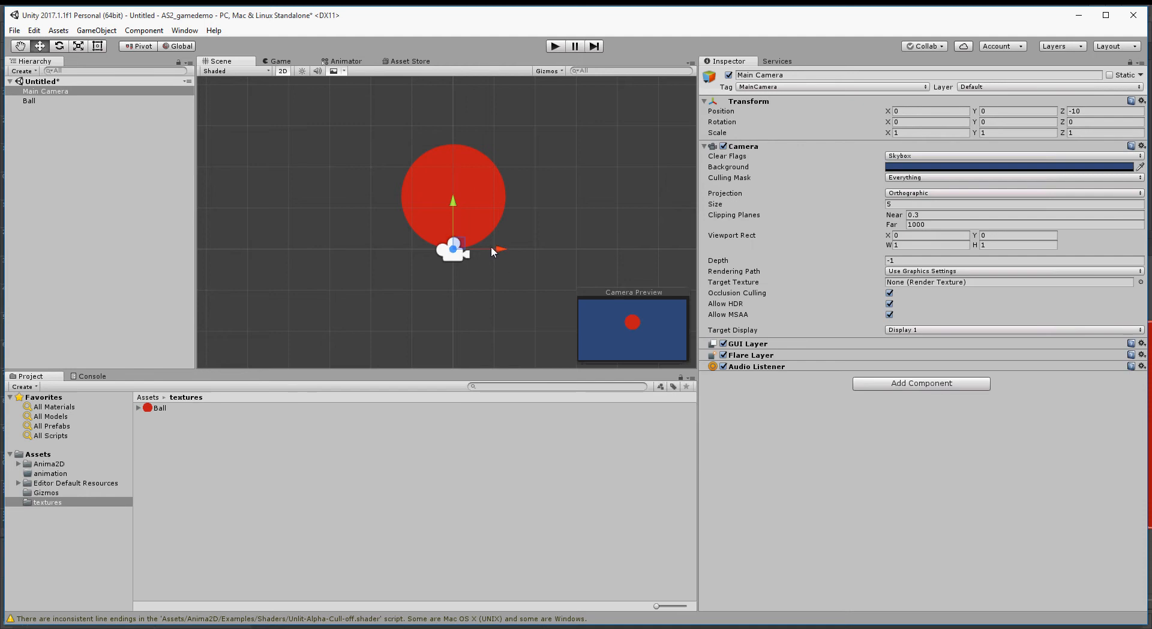
{"action": "left_click_drag", "start_coordinate": [492, 248], "coordinate": [233, 250]}
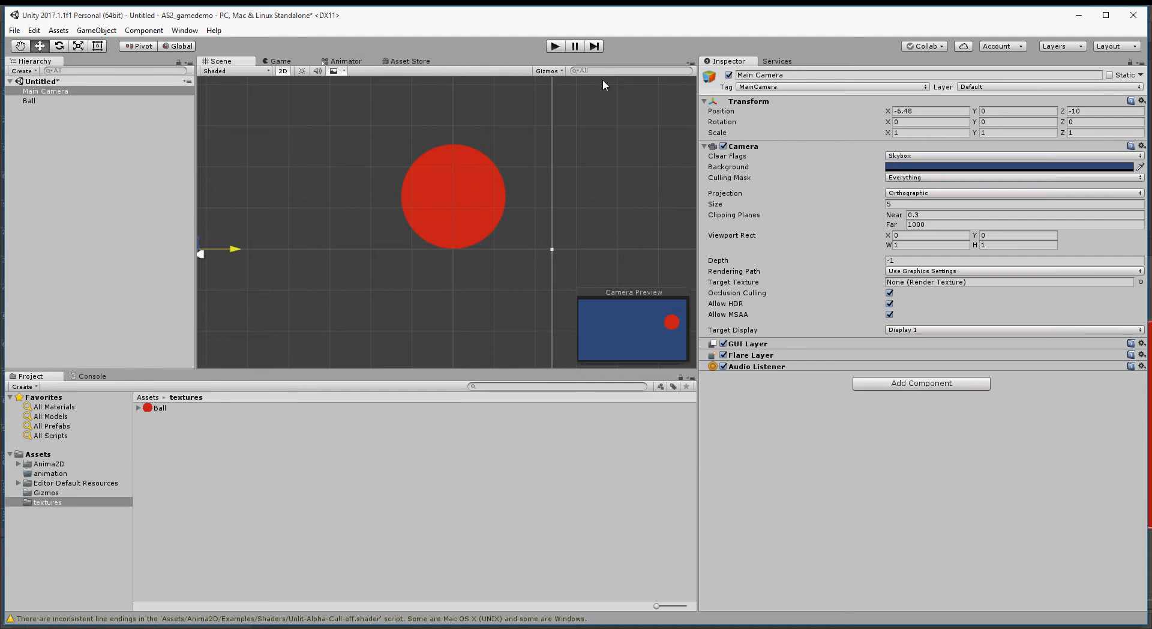
Step: Turn off the Camera gizmo and the grid in the Scene view, and select the Ball
{"action": "left_click", "coordinate": [547, 70]}
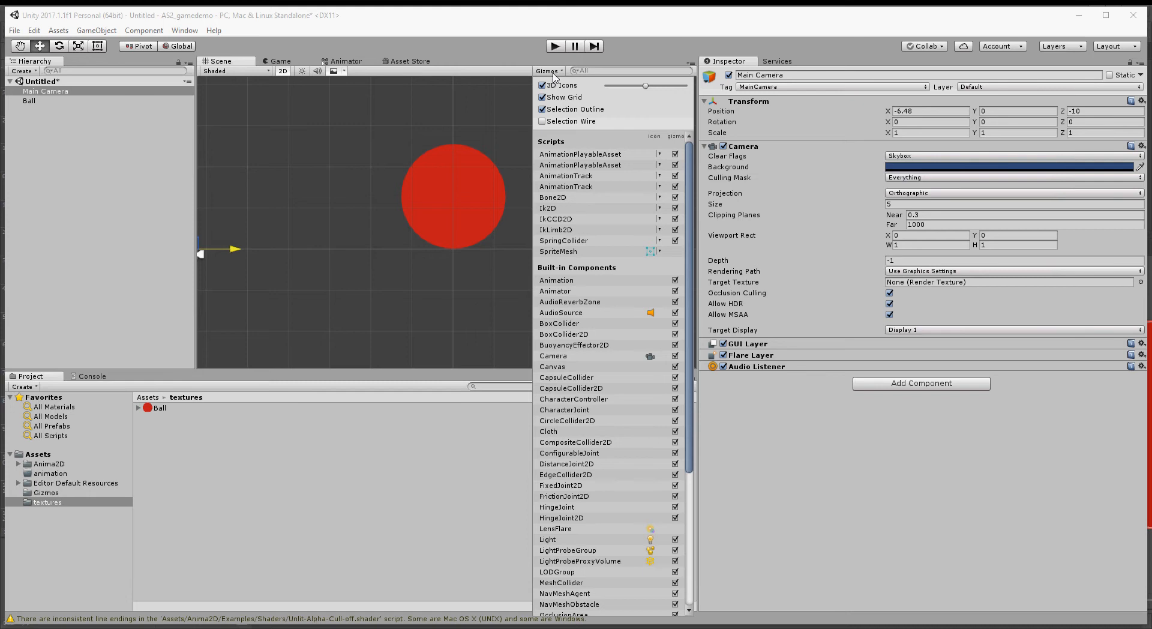
{"action": "left_click", "coordinate": [676, 357]}
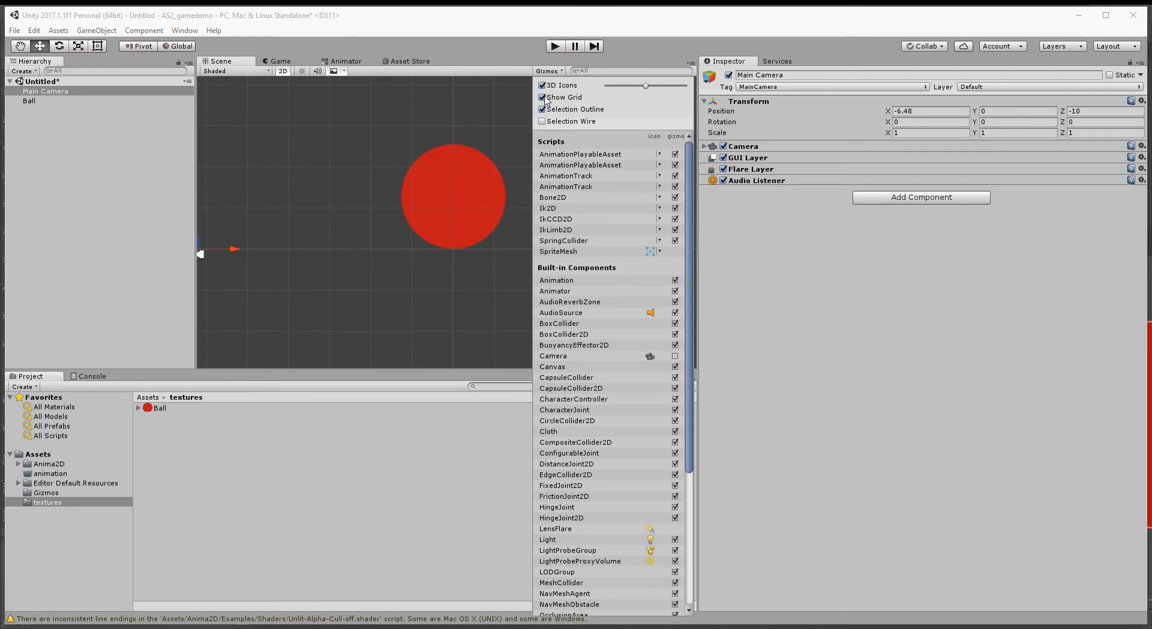
{"action": "left_click", "coordinate": [462, 119]}
{"action": "left_click", "coordinate": [462, 170]}
Step: Add a 3D cube to the scene and stretch it into a wide slab, scaled about 23.7 in X and 2.8 in Y
{"action": "scroll", "coordinate": [466, 192], "scroll_direction": "down", "scroll_amount": 4}
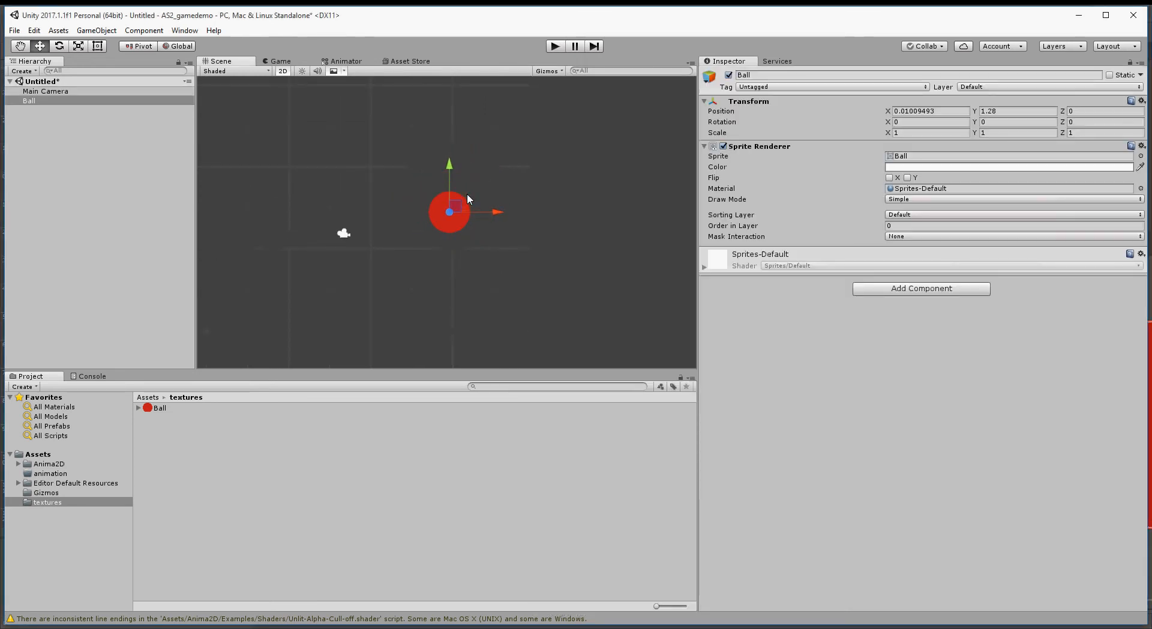
{"action": "scroll", "coordinate": [458, 211], "scroll_direction": "up", "scroll_amount": 3}
{"action": "mouse_move", "coordinate": [451, 211]}
{"action": "middle_mouse_down"}
{"action": "mouse_move", "coordinate": [479, 252]}
{"action": "mouse_move", "coordinate": [463, 210]}
{"action": "middle_mouse_up"}
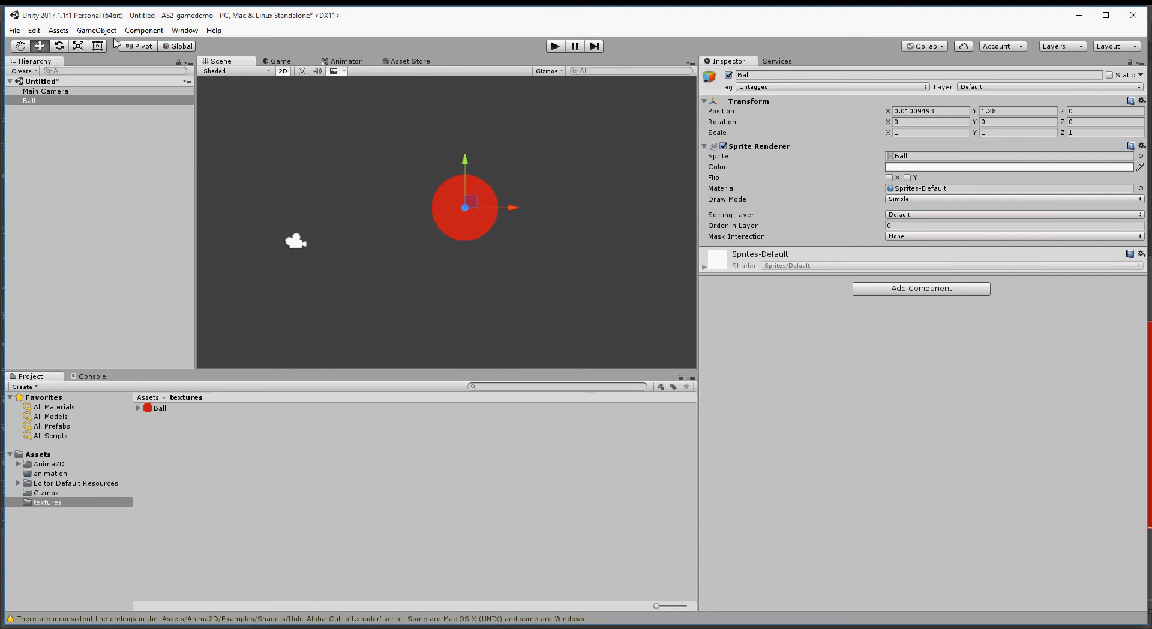
{"action": "left_click", "coordinate": [96, 30]}
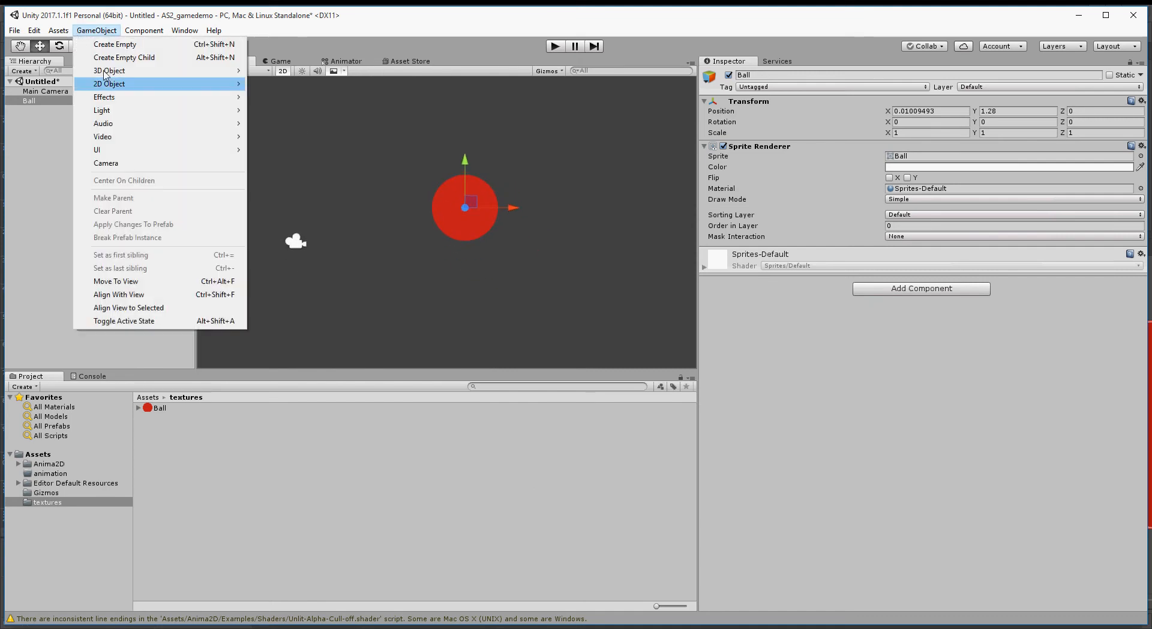
{"action": "mouse_move", "coordinate": [150, 70]}
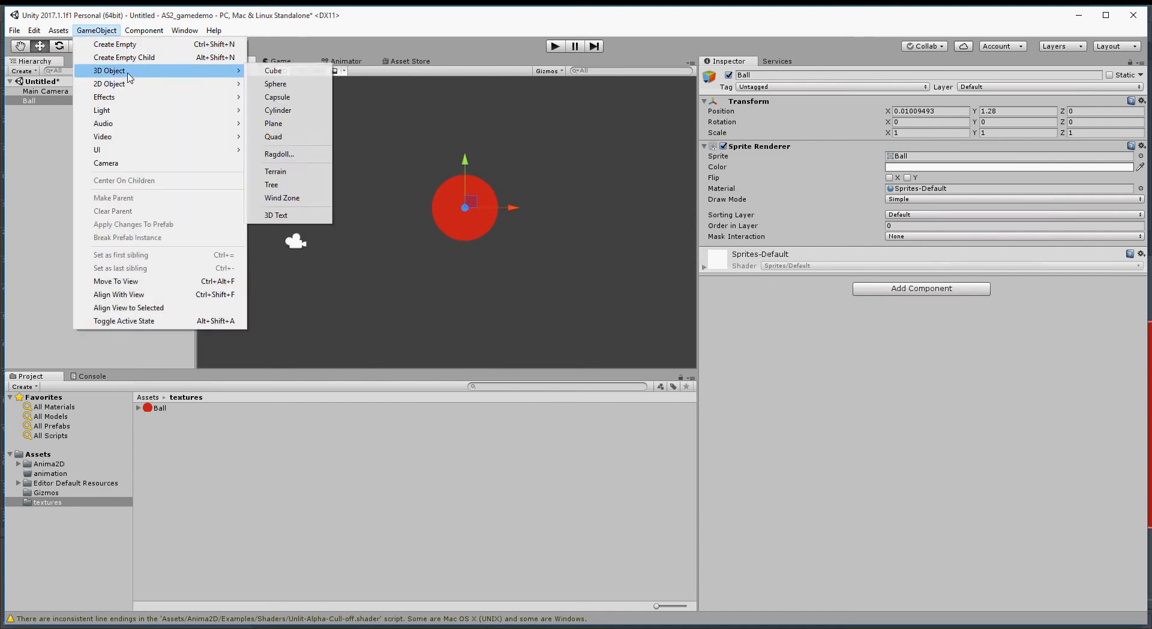
{"action": "left_click", "coordinate": [285, 73]}
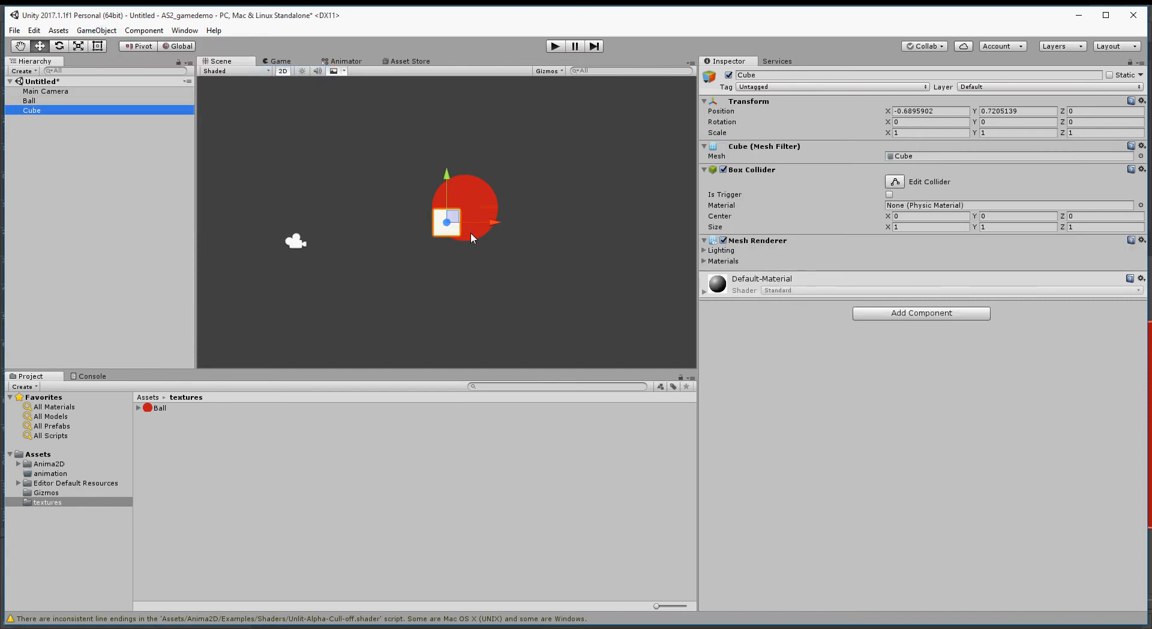
{"action": "middle_click_drag", "start_coordinate": [473, 237], "coordinate": [461, 229]}
{"action": "key", "text": "r"}
{"action": "left_click_drag", "start_coordinate": [477, 212], "coordinate": [1148, 218]}
{"action": "left_click_drag", "start_coordinate": [436, 167], "coordinate": [412, 81]}
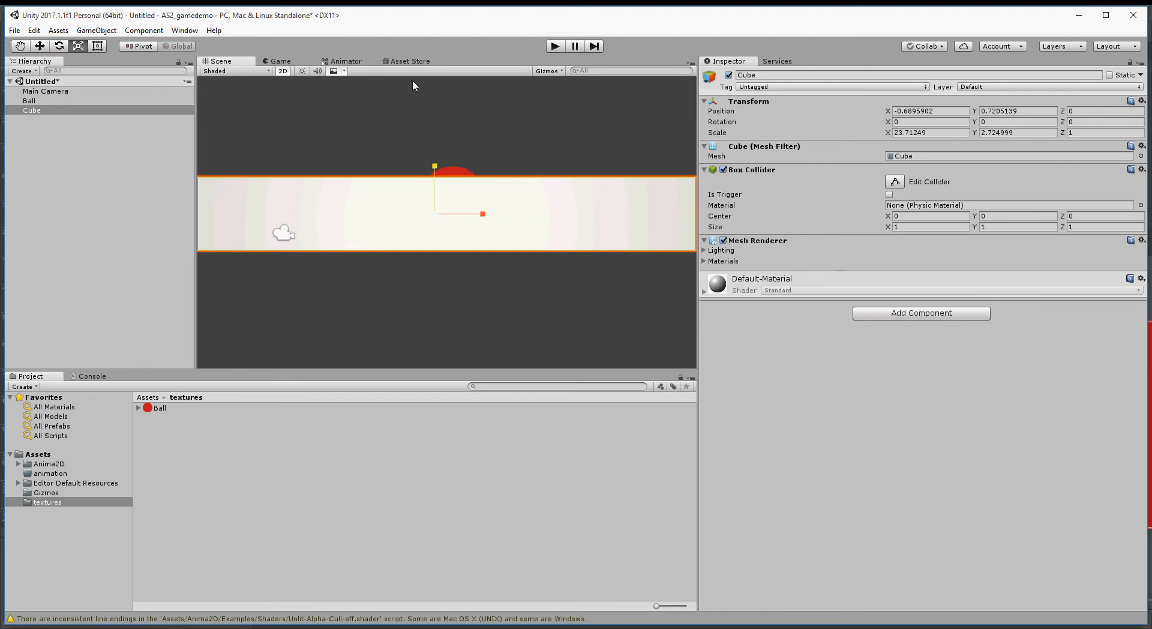
Step: Lower the stretched cube to about Y -1.42 so its upper edge touches the underside of the ball
{"action": "key", "text": "w"}
{"action": "left_click_drag", "start_coordinate": [460, 214], "coordinate": [414, 301]}
{"action": "scroll", "coordinate": [460, 276], "scroll_direction": "up", "scroll_amount": 5}
{"action": "scroll", "coordinate": [424, 276], "scroll_direction": "up", "scroll_amount": 3}
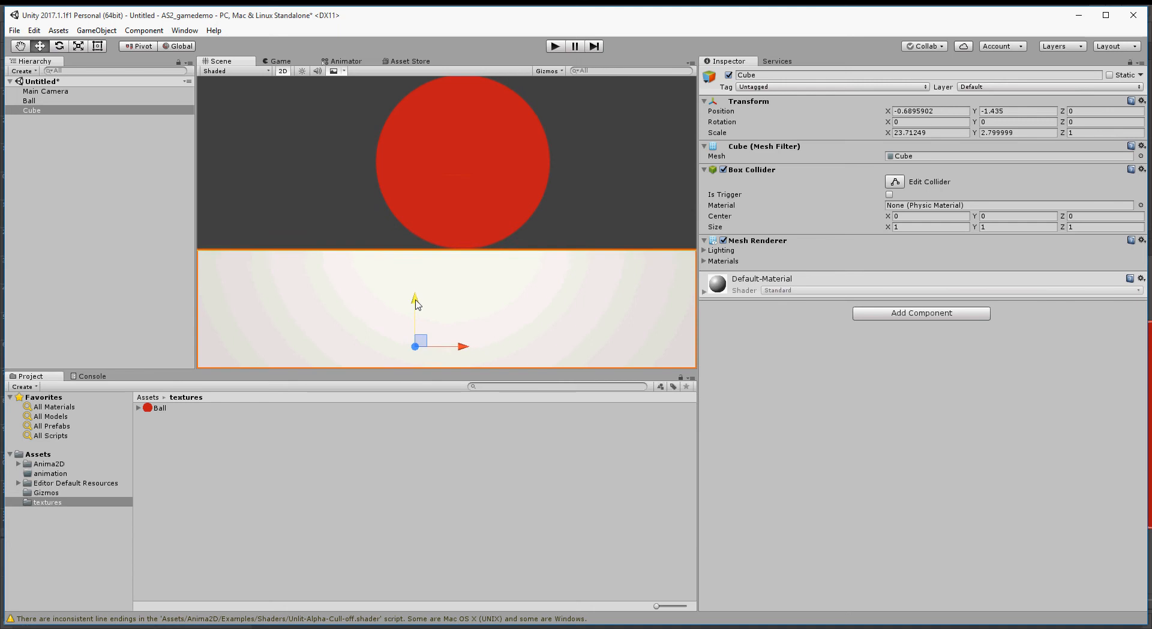
{"action": "scroll", "coordinate": [418, 294], "scroll_direction": "down", "scroll_amount": 6}
{"action": "scroll", "coordinate": [423, 269], "scroll_direction": "down", "scroll_amount": 2}
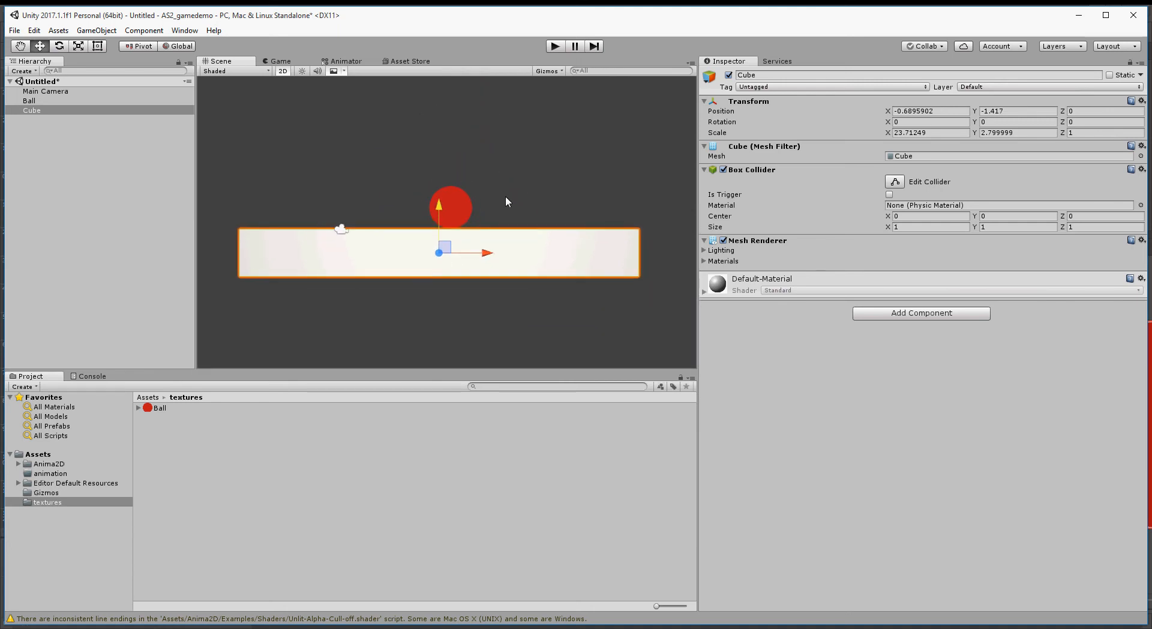
Step: Select the Ball in the scene and add an Animation component to it
{"action": "middle_click_drag", "start_coordinate": [517, 231], "coordinate": [531, 268]}
{"action": "left_click", "coordinate": [547, 259]}
{"action": "left_click", "coordinate": [540, 256]}
{"action": "scroll", "coordinate": [470, 227], "scroll_direction": "up", "scroll_amount": 4}
{"action": "left_click", "coordinate": [446, 236]}
{"action": "scroll", "coordinate": [519, 264], "scroll_direction": "up", "scroll_amount": 2}
{"action": "scroll", "coordinate": [527, 269], "scroll_direction": "down", "scroll_amount": 4}
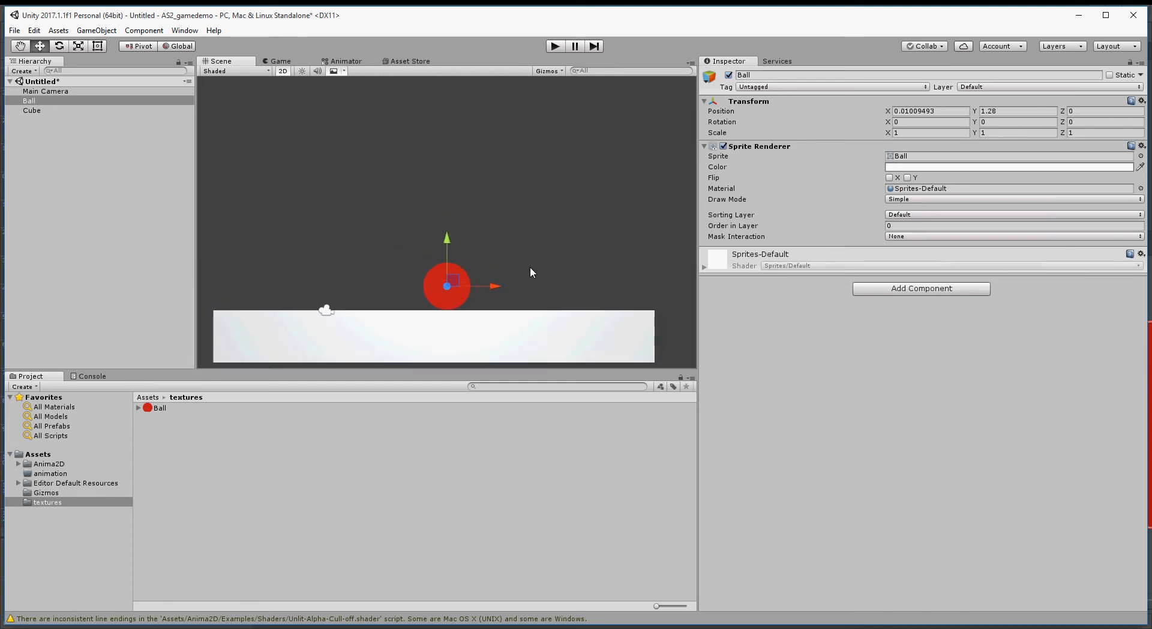
{"action": "left_click", "coordinate": [154, 31]}
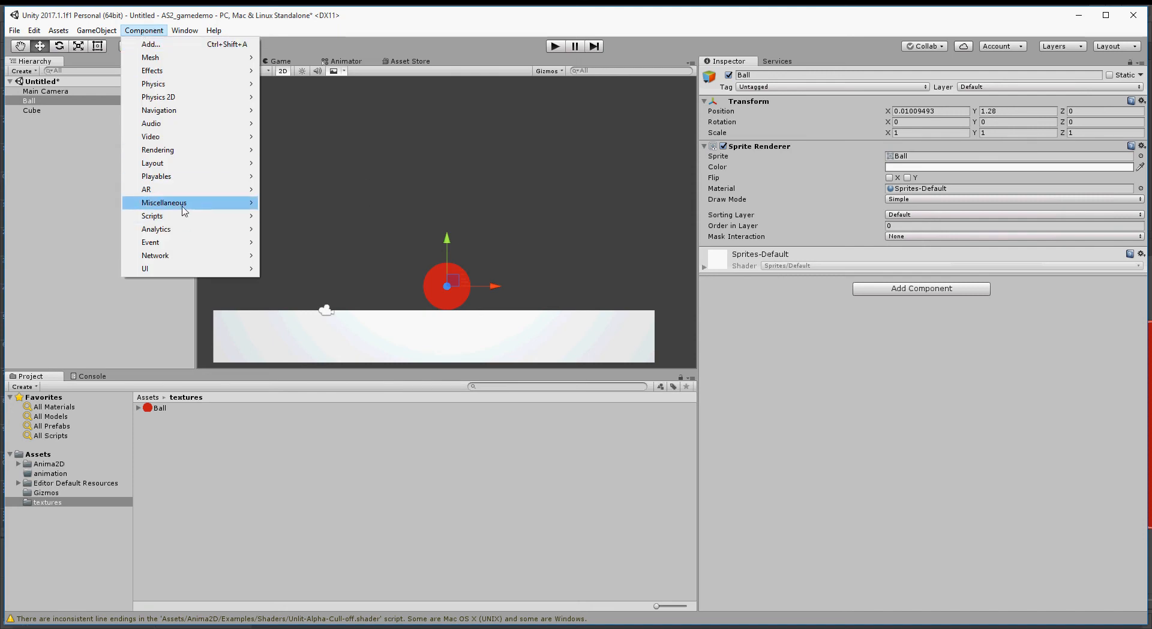
{"action": "mouse_move", "coordinate": [180, 203]}
{"action": "left_click", "coordinate": [309, 217]}
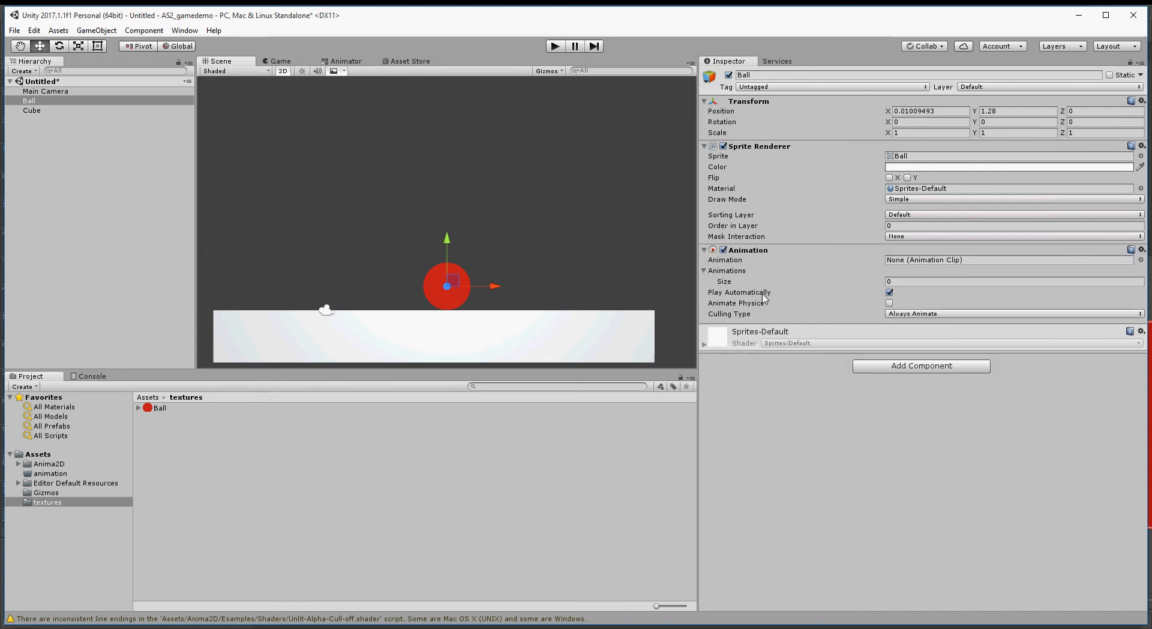
Step: Open the Animation window for the Ball and shift it slightly upward over the editor
{"action": "left_click", "coordinate": [139, 30]}
{"action": "mouse_move", "coordinate": [186, 31]}
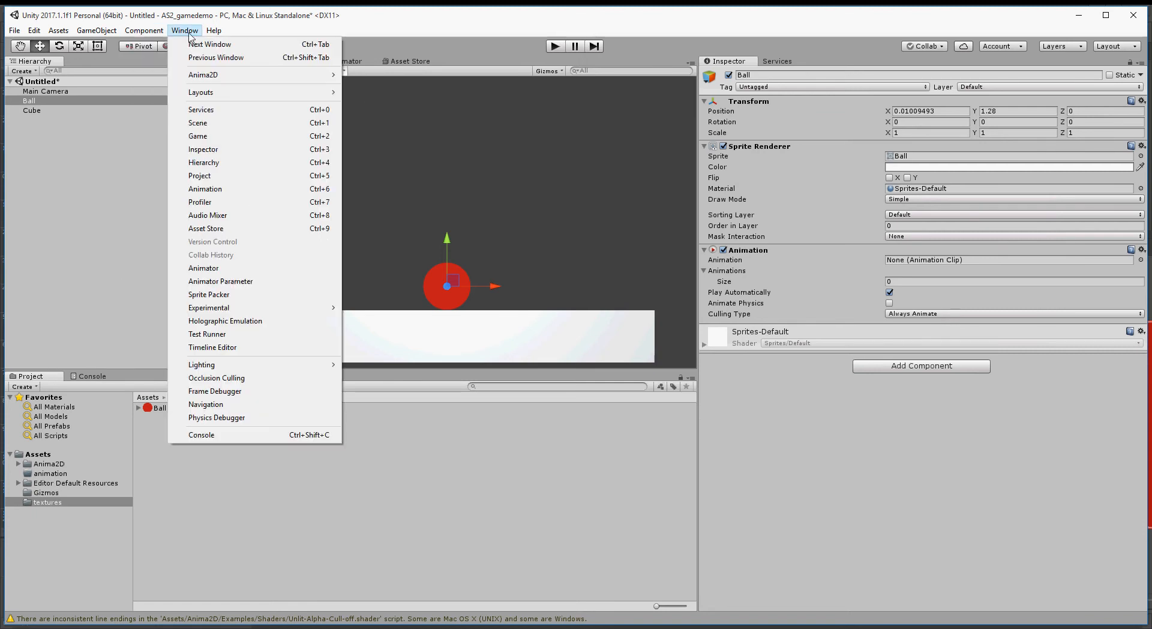
{"action": "left_click", "coordinate": [231, 187]}
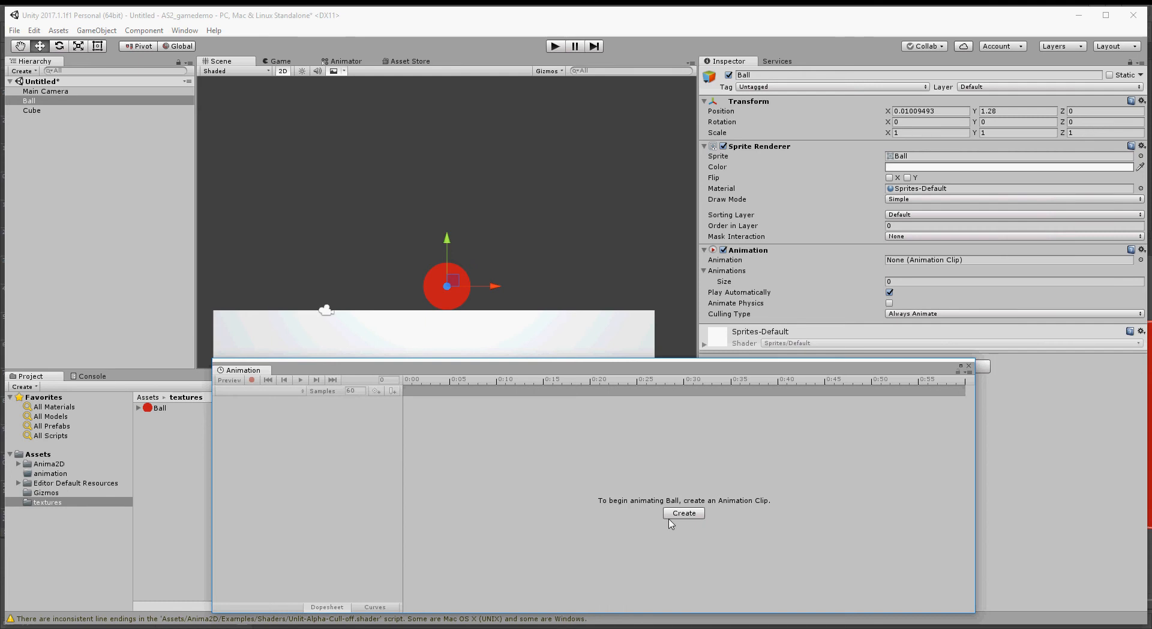
{"action": "left_click_drag", "start_coordinate": [703, 369], "coordinate": [700, 353]}
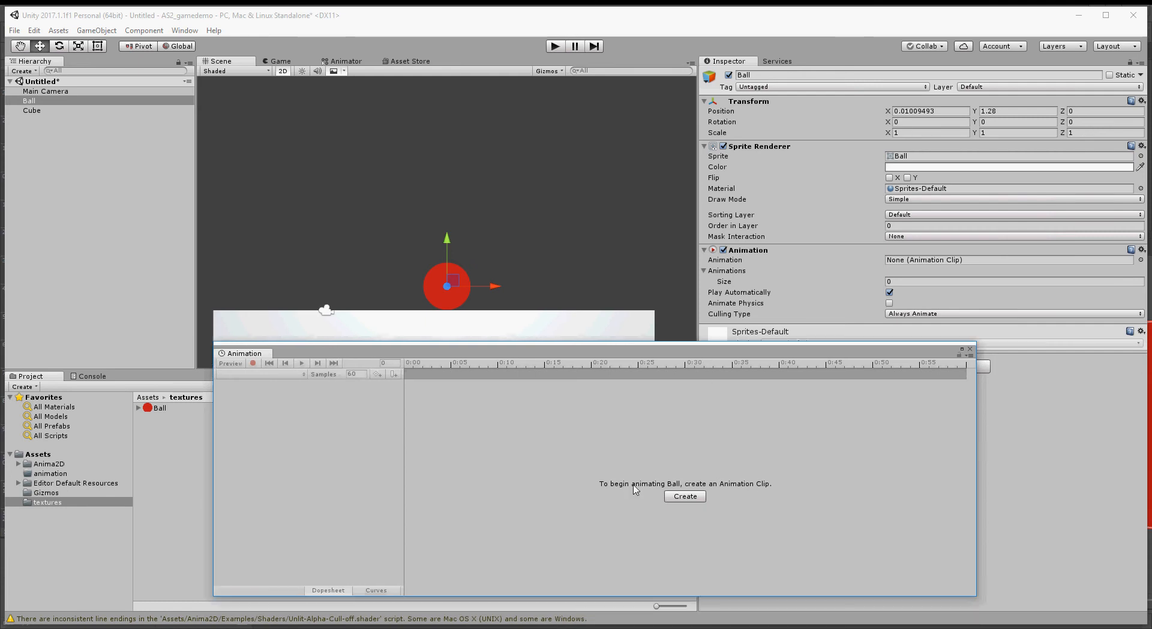
Step: Create an animation clip for the Ball and save it as bounce in the Assets animation folder
{"action": "left_click", "coordinate": [687, 497]}
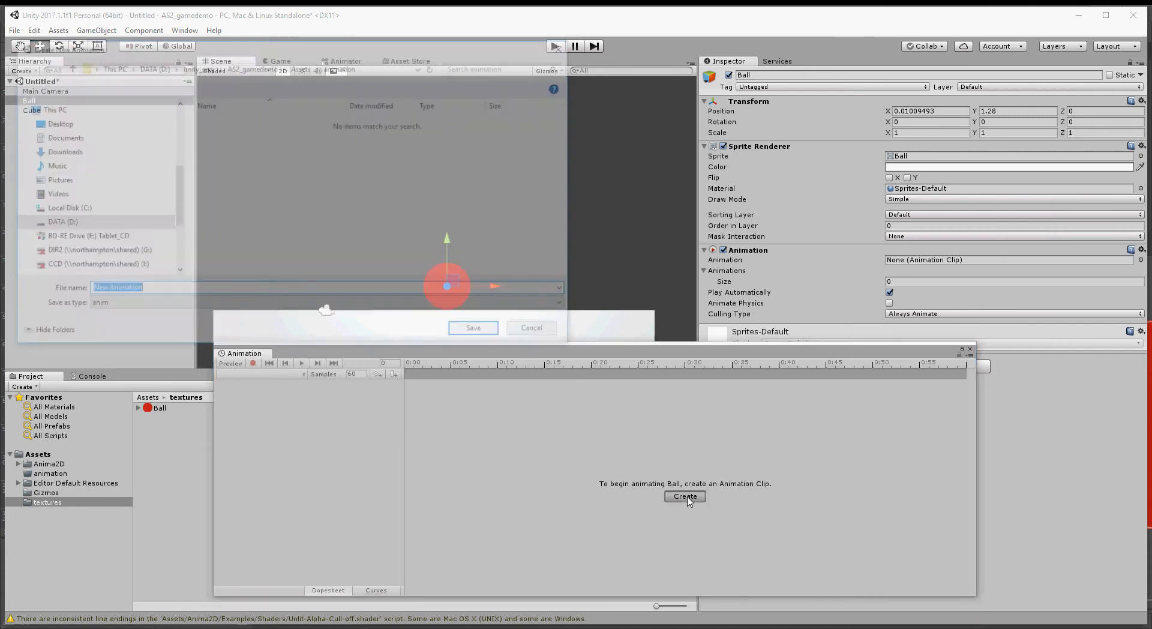
{"action": "left_click", "coordinate": [300, 66]}
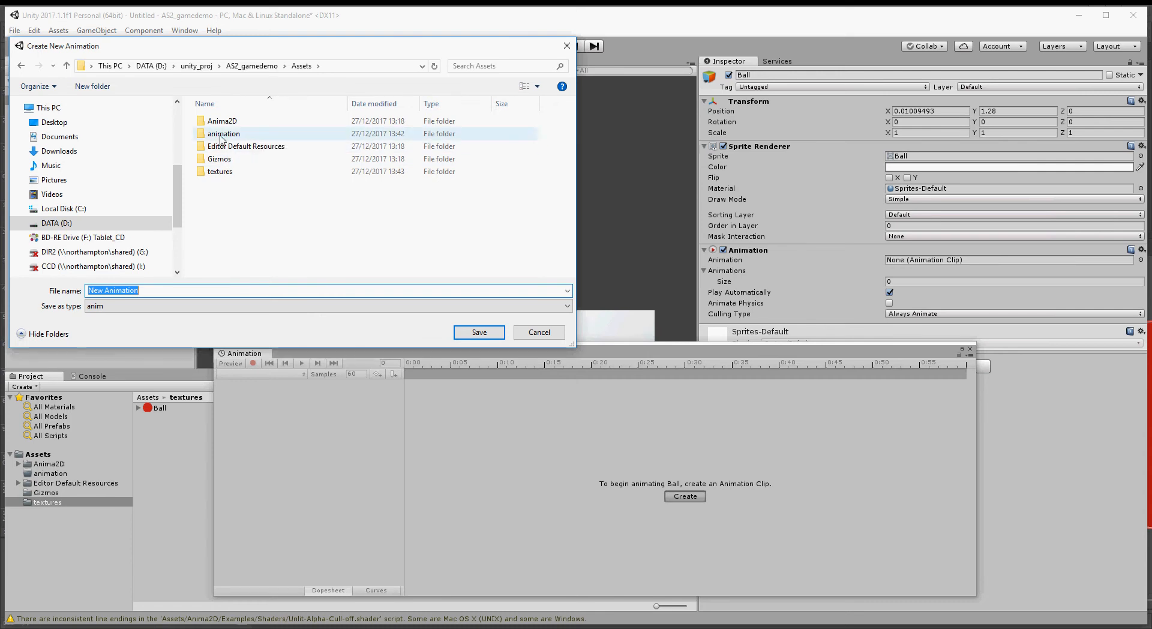
{"action": "left_click", "coordinate": [222, 136]}
{"action": "double_click", "coordinate": [222, 136]}
{"action": "left_click", "coordinate": [163, 288]}
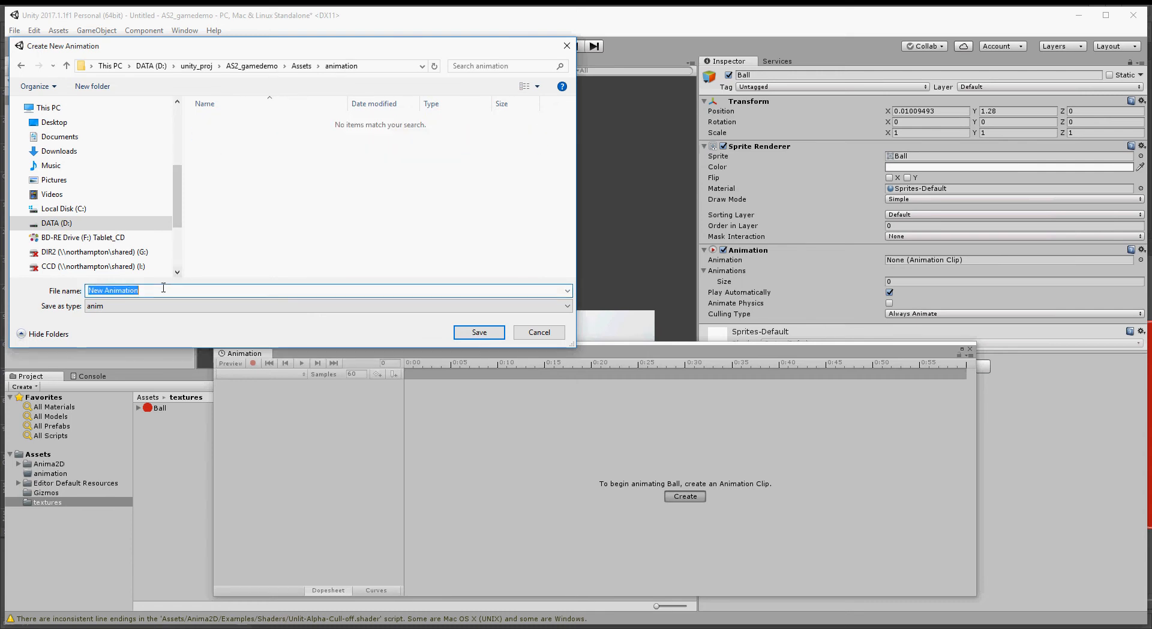
{"action": "type", "text": "boun"}
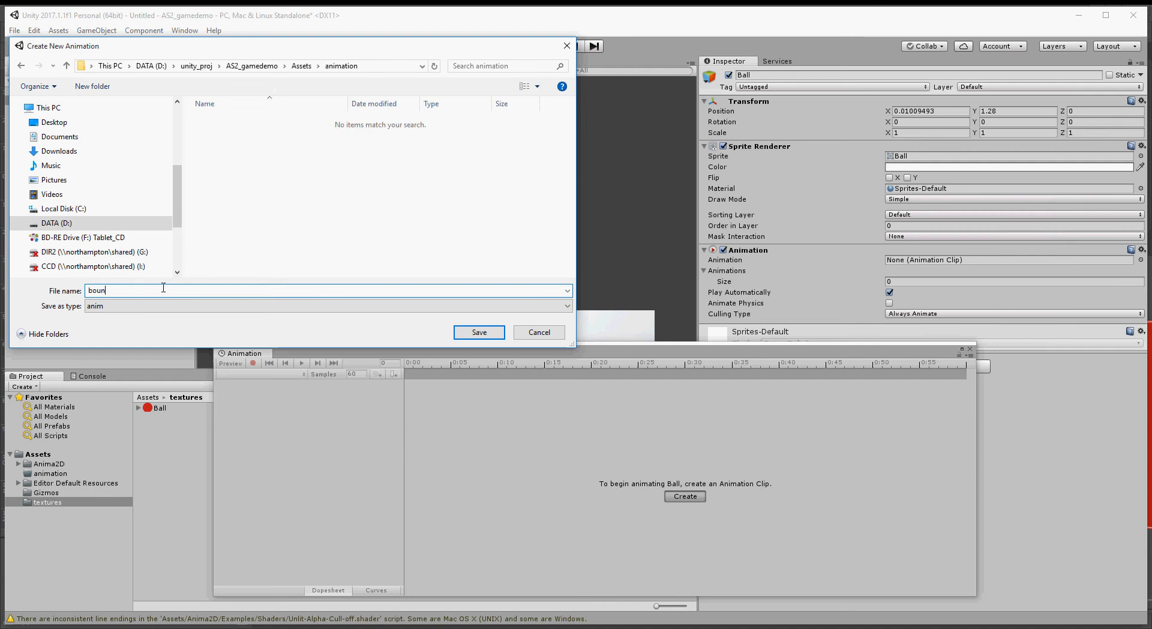
{"action": "type", "text": "ce"}
{"action": "left_click", "coordinate": [479, 332]}
Step: Add the Ball's Transform Position as an animated property of the bounce clip
{"action": "scroll", "coordinate": [520, 455], "scroll_direction": "down", "scroll_amount": 3}
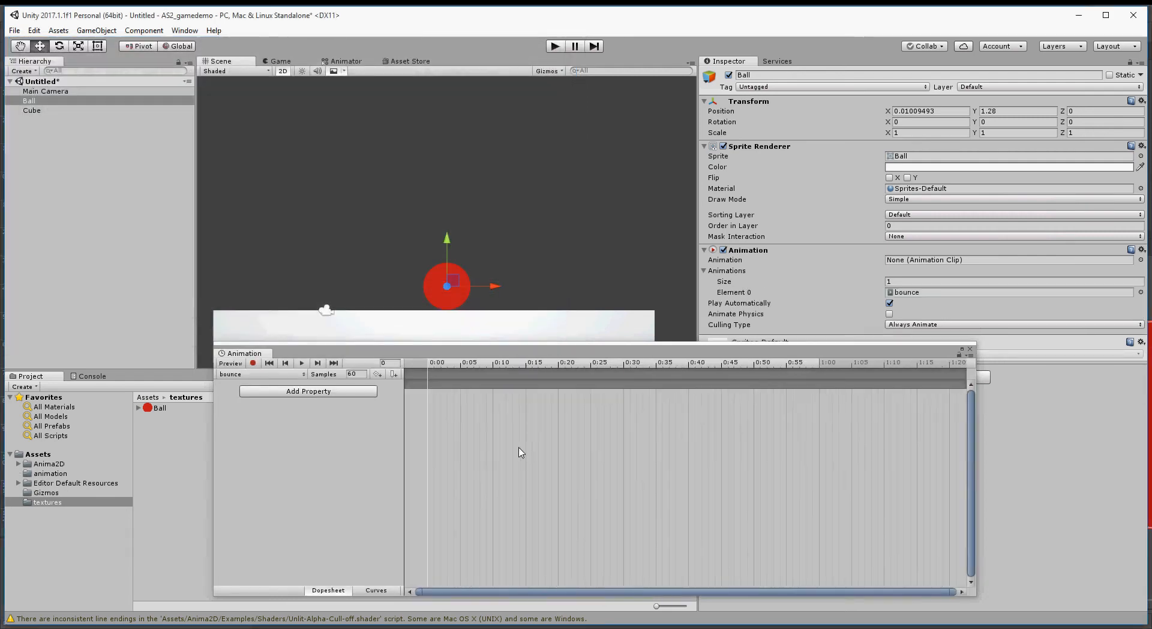
{"action": "scroll", "coordinate": [494, 455], "scroll_direction": "down", "scroll_amount": 1}
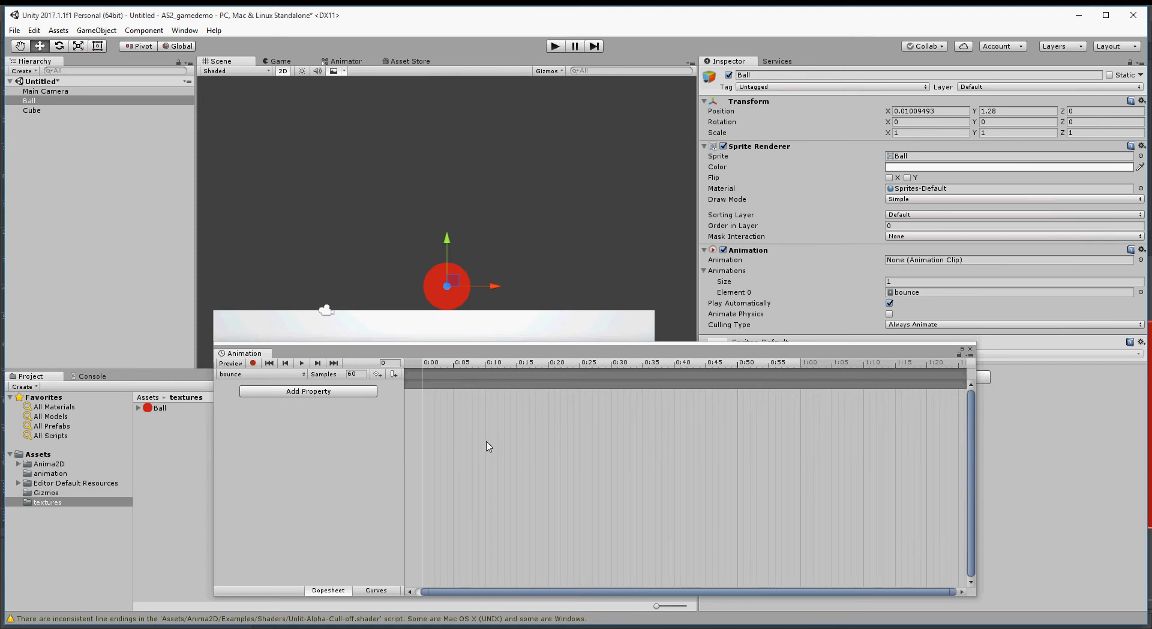
{"action": "left_click_drag", "start_coordinate": [428, 596], "coordinate": [400, 596]}
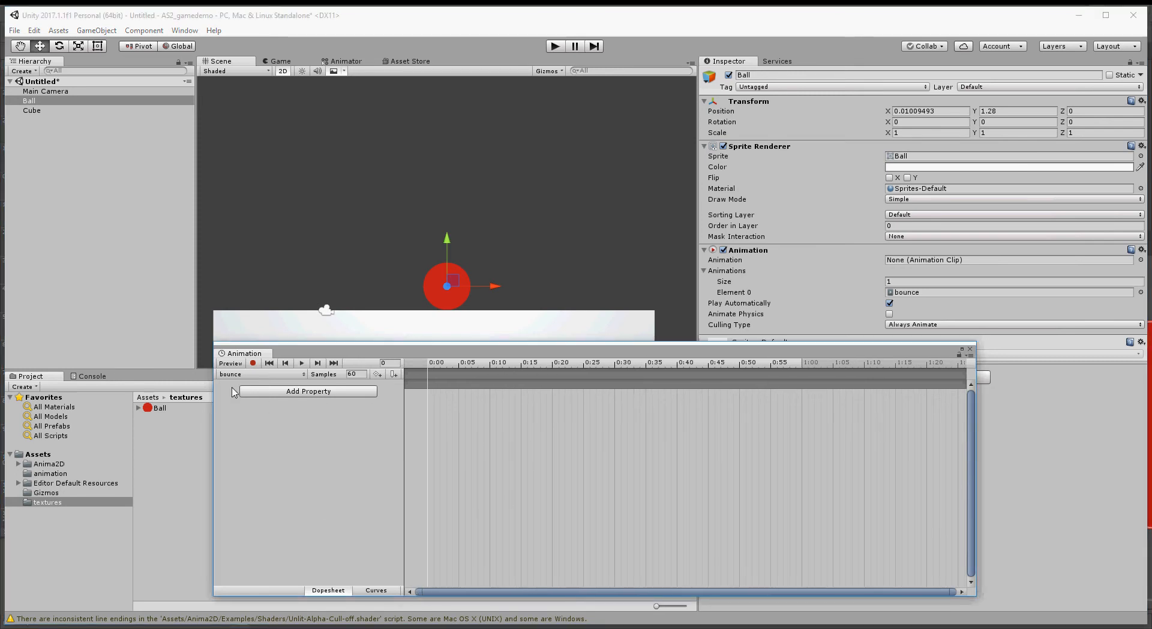
{"action": "mouse_move", "coordinate": [436, 364]}
{"action": "left_mouse_down"}
{"action": "mouse_move", "coordinate": [789, 362]}
{"action": "mouse_move", "coordinate": [423, 363]}
{"action": "left_mouse_up"}
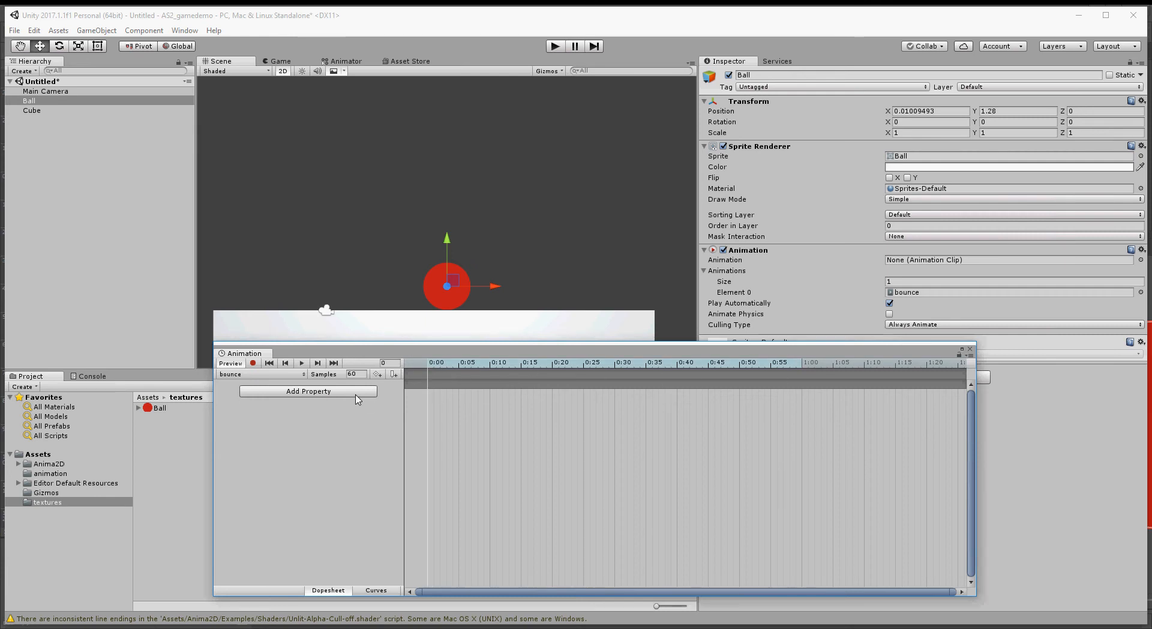
{"action": "left_click", "coordinate": [309, 391]}
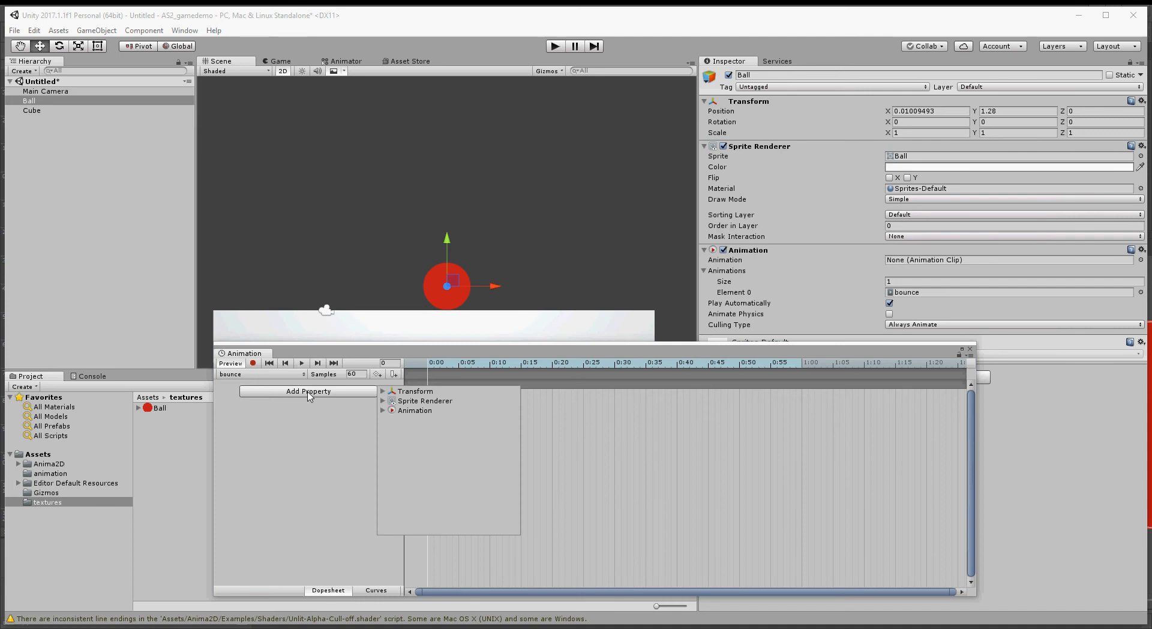
{"action": "left_click", "coordinate": [383, 392]}
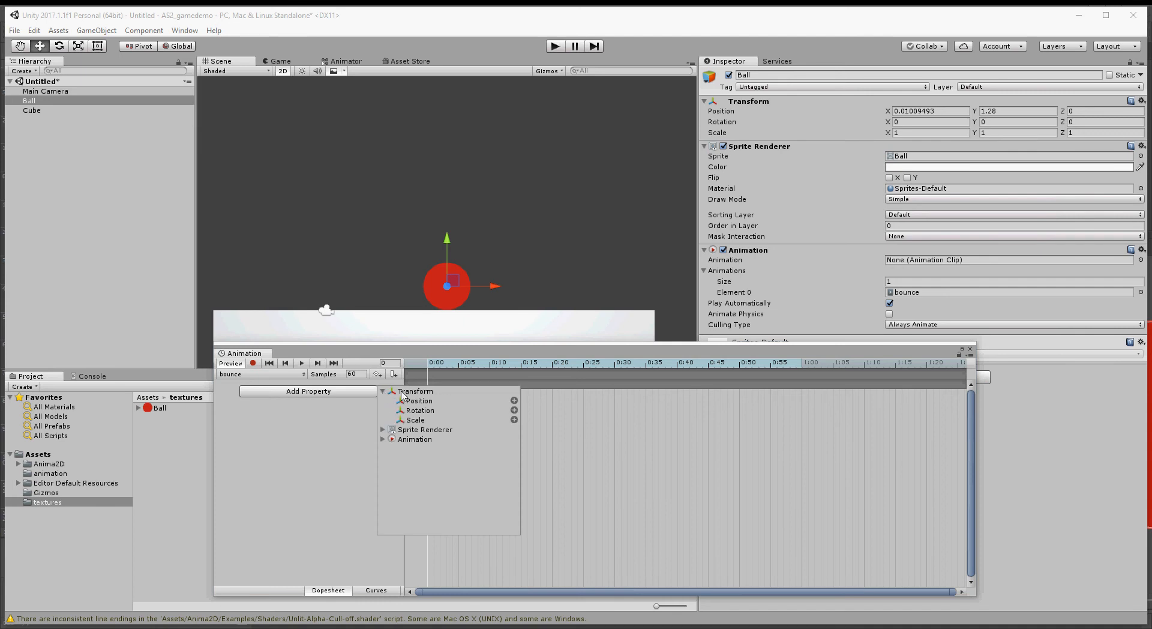
{"action": "left_click", "coordinate": [514, 401]}
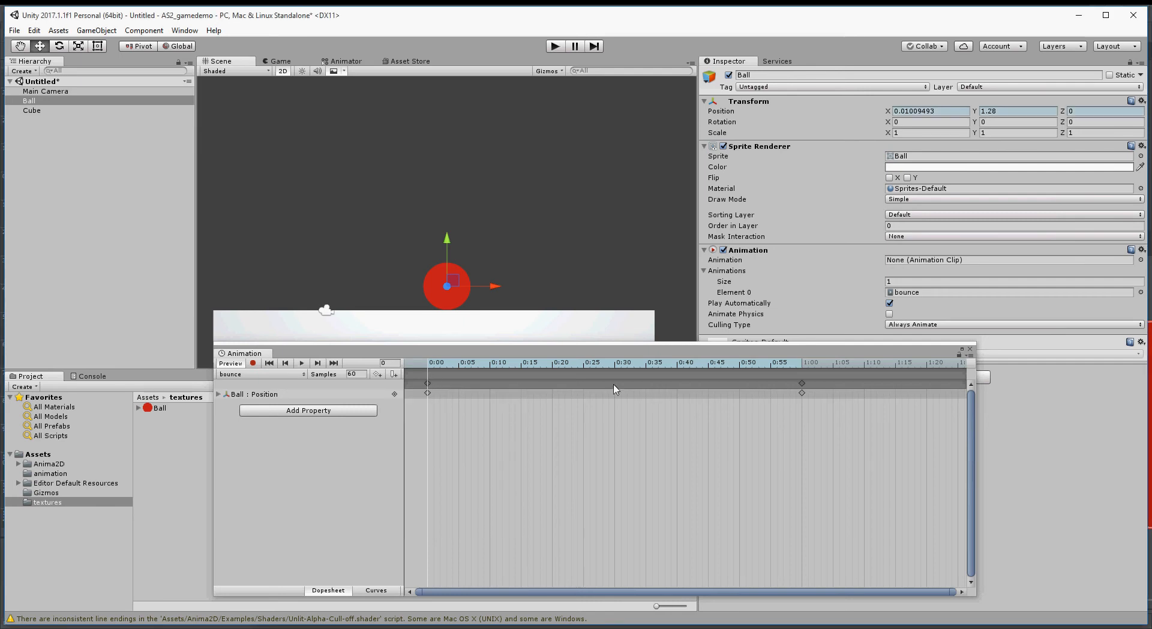
Step: Record a position keyframe at frame 30 with the Ball raised to about Y 7.14, and play the clip
{"action": "left_click_drag", "start_coordinate": [436, 368], "coordinate": [420, 343]}
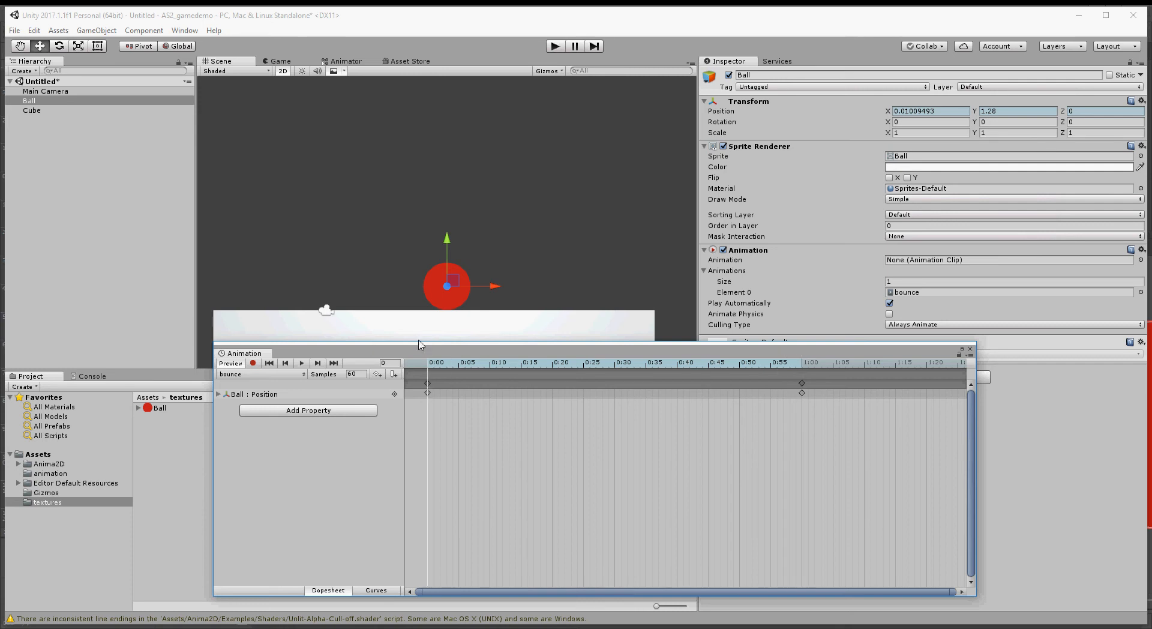
{"action": "left_click_drag", "start_coordinate": [421, 344], "coordinate": [615, 345]}
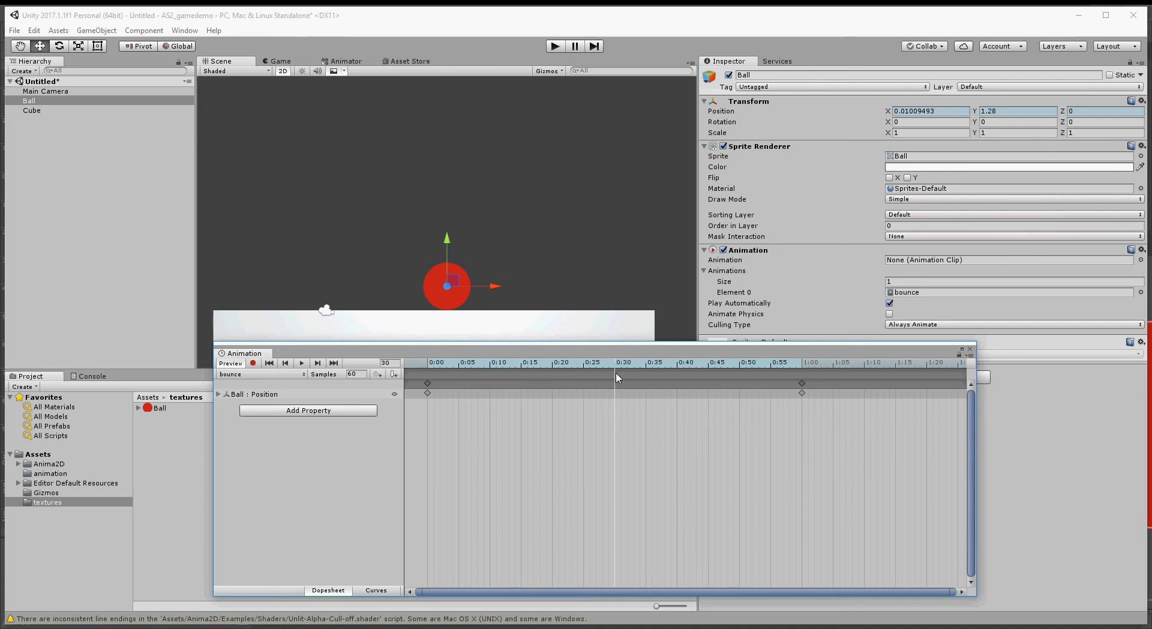
{"action": "left_click", "coordinate": [253, 363]}
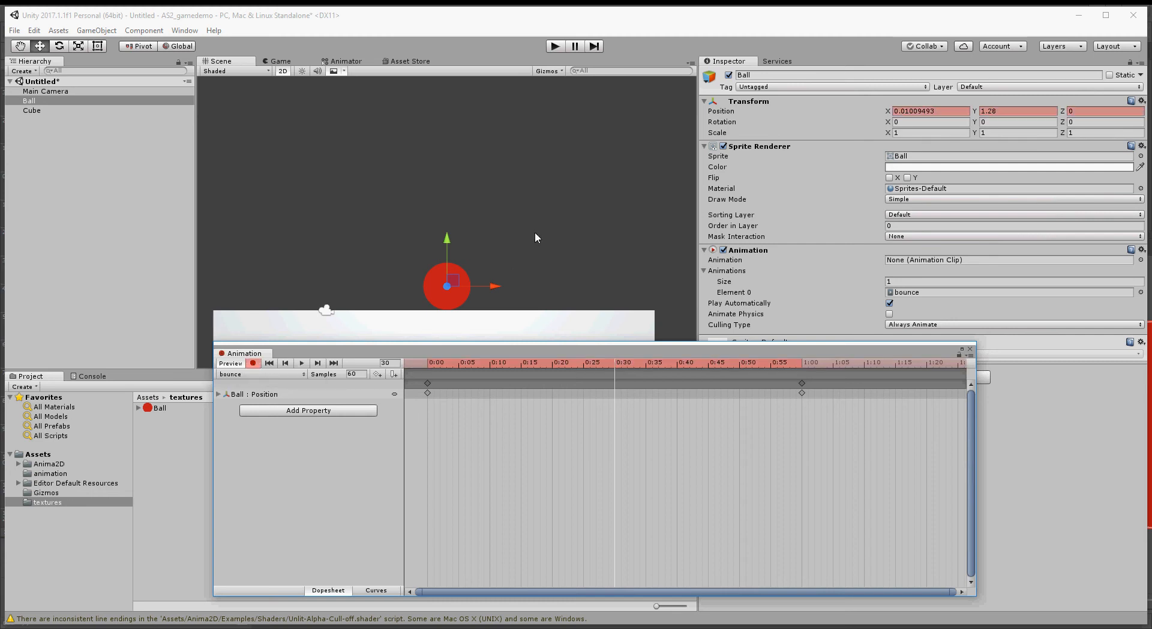
{"action": "left_click_drag", "start_coordinate": [447, 240], "coordinate": [449, 131]}
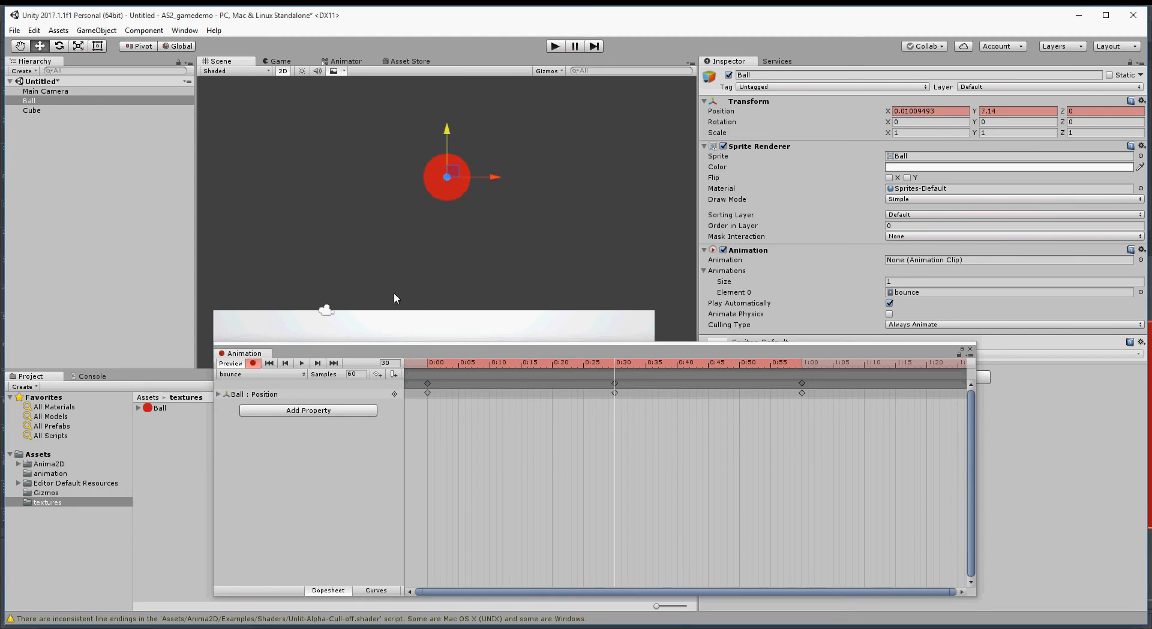
{"action": "left_click", "coordinate": [303, 363]}
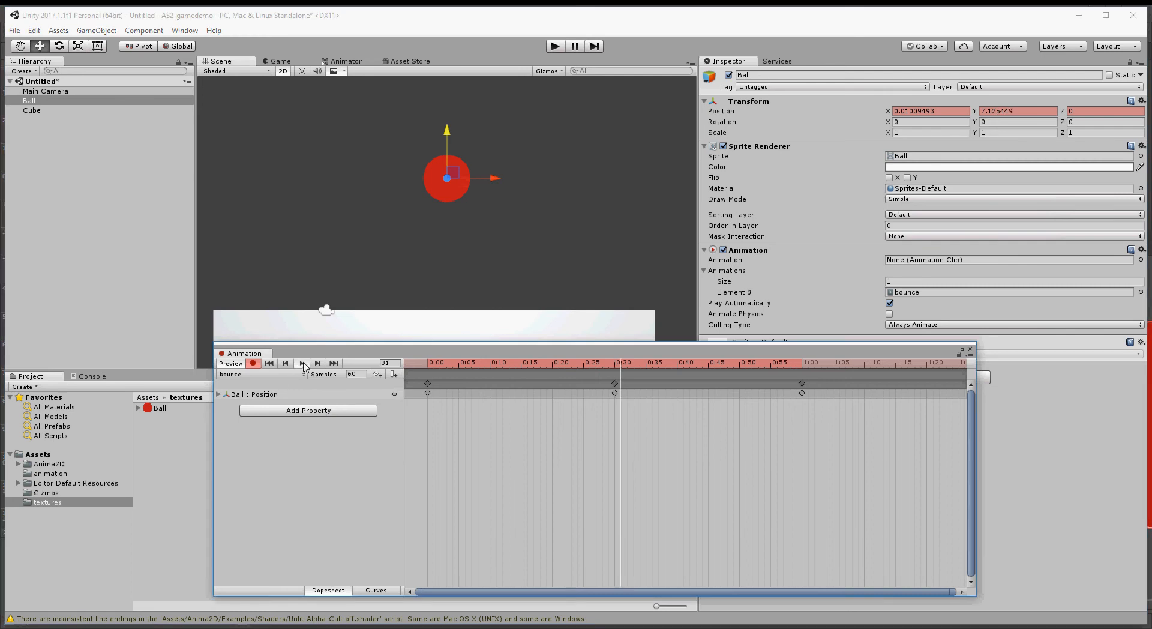
Step: Slow the bounce by moving the last keyframe to 2:00 and the middle keyframe to 1:00, and play the clip
{"action": "left_click", "coordinate": [428, 393]}
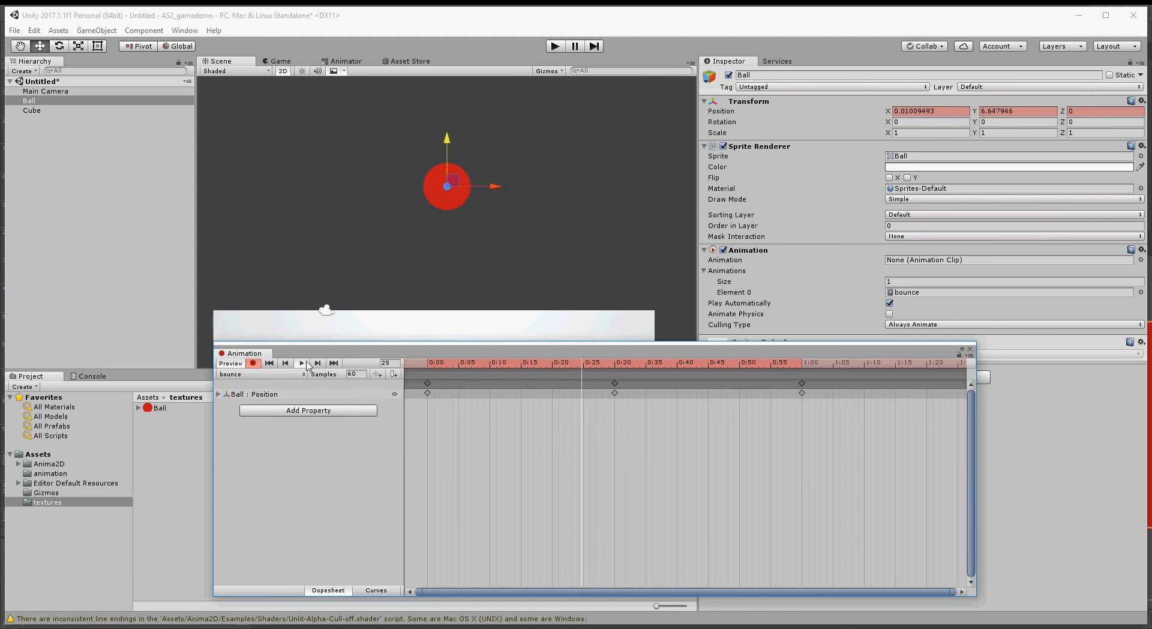
{"action": "scroll", "coordinate": [657, 462], "scroll_direction": "down", "scroll_amount": 5}
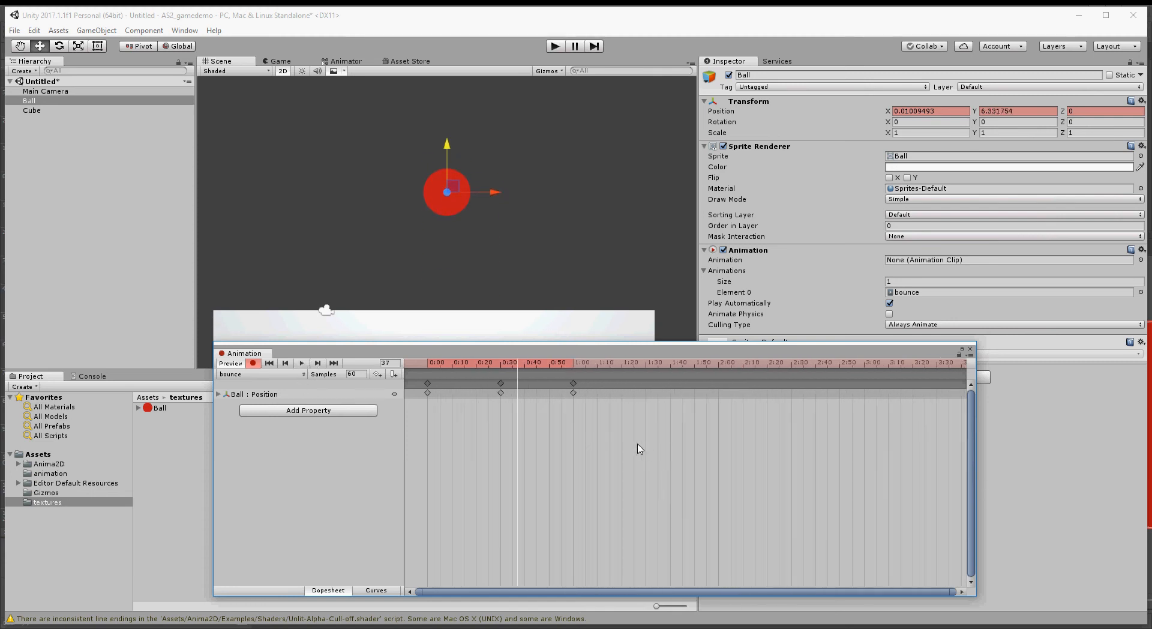
{"action": "scroll", "coordinate": [551, 393], "scroll_direction": "down", "scroll_amount": 3}
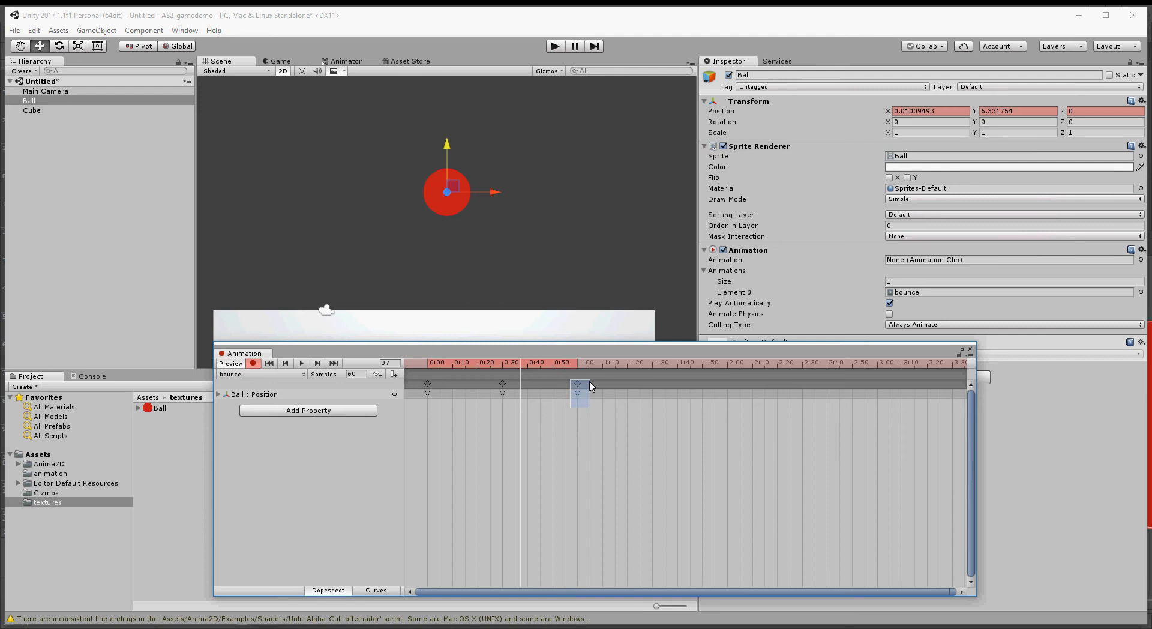
{"action": "left_click_drag", "start_coordinate": [591, 383], "coordinate": [586, 393]}
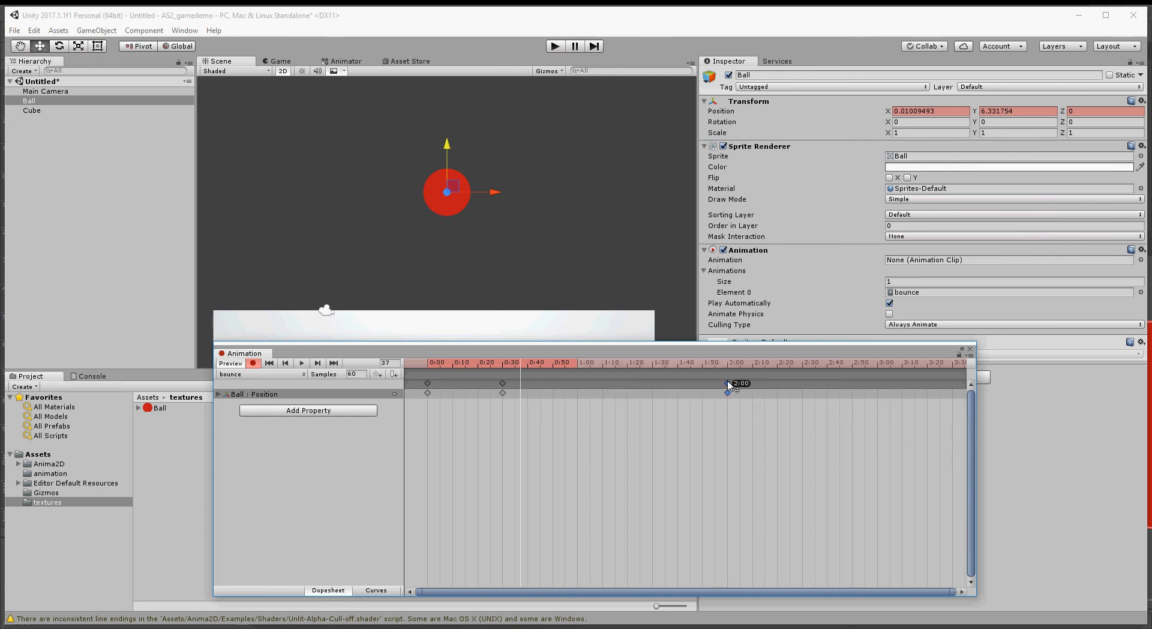
{"action": "left_click_drag", "start_coordinate": [728, 385], "coordinate": [729, 386]}
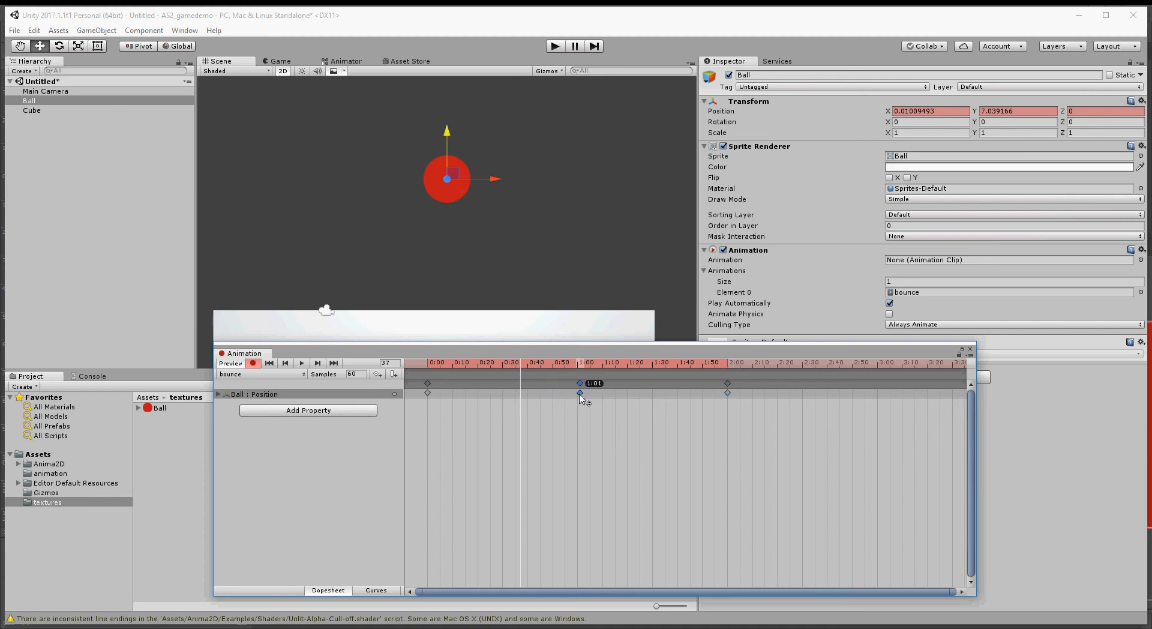
{"action": "left_click_drag", "start_coordinate": [580, 399], "coordinate": [580, 399]}
{"action": "left_click", "coordinate": [302, 363]}
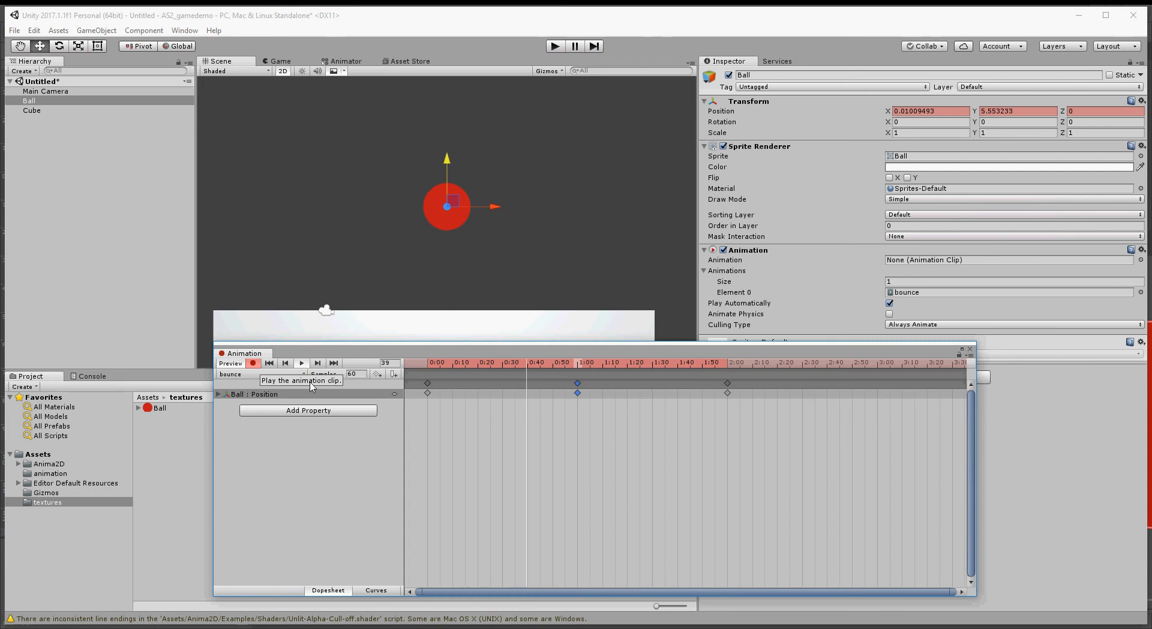
Step: Shift the Animation window slightly upward and show the bounce clip as curves
{"action": "left_click_drag", "start_coordinate": [324, 351], "coordinate": [316, 325]}
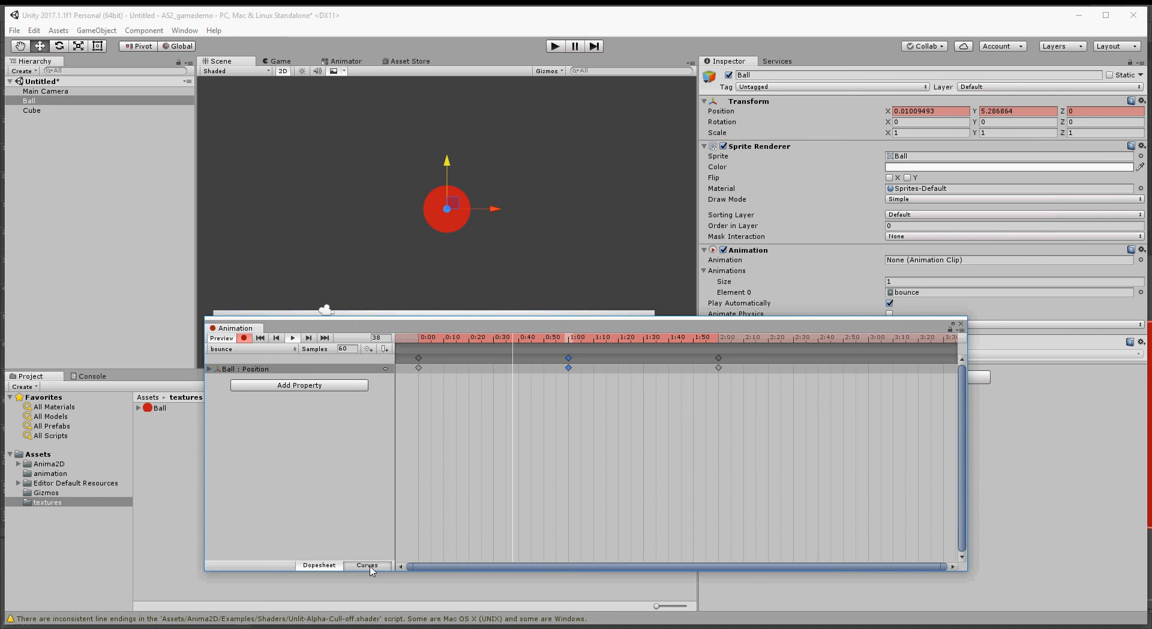
{"action": "left_click", "coordinate": [367, 566]}
{"action": "middle_click_drag", "start_coordinate": [528, 421], "coordinate": [602, 467]}
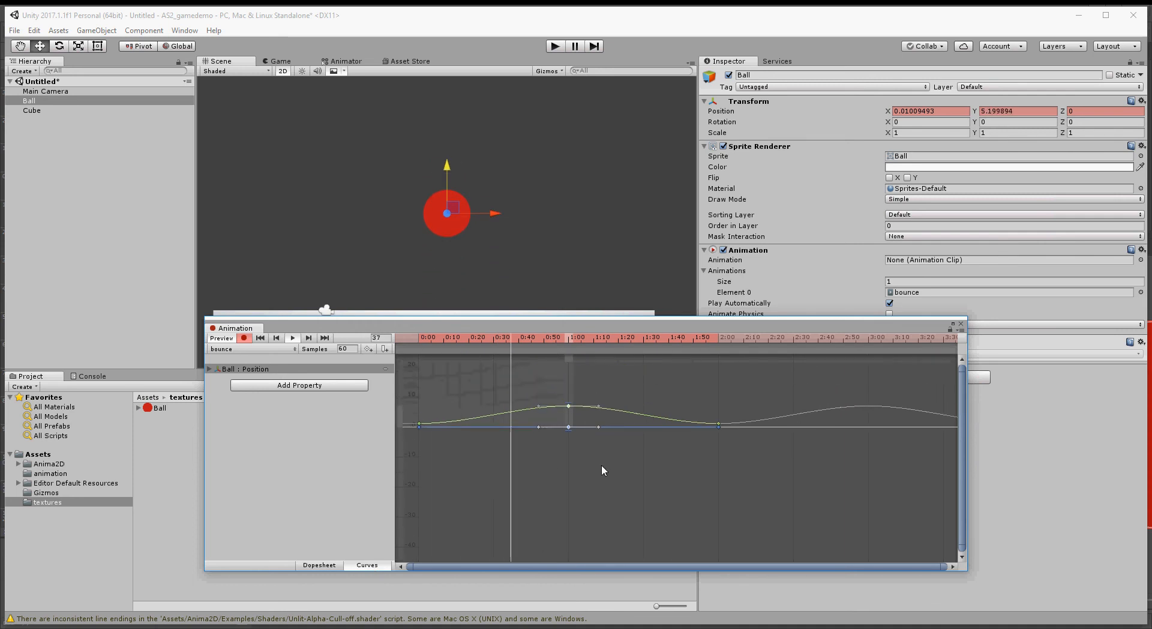
{"action": "scroll", "coordinate": [447, 403], "scroll_direction": "up", "scroll_amount": 5}
{"action": "middle_click_drag", "start_coordinate": [464, 399], "coordinate": [469, 401]}
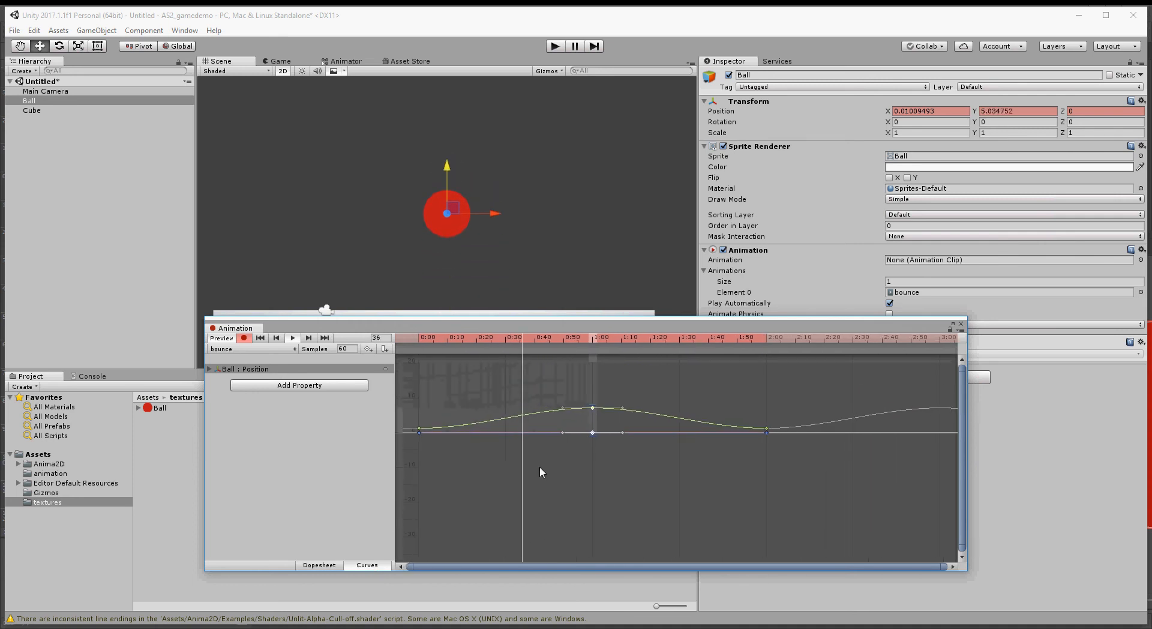
Step: Expand the Ball's Position property, isolate the Position.y curve and fit it to the curve view
{"action": "left_click", "coordinate": [210, 369]}
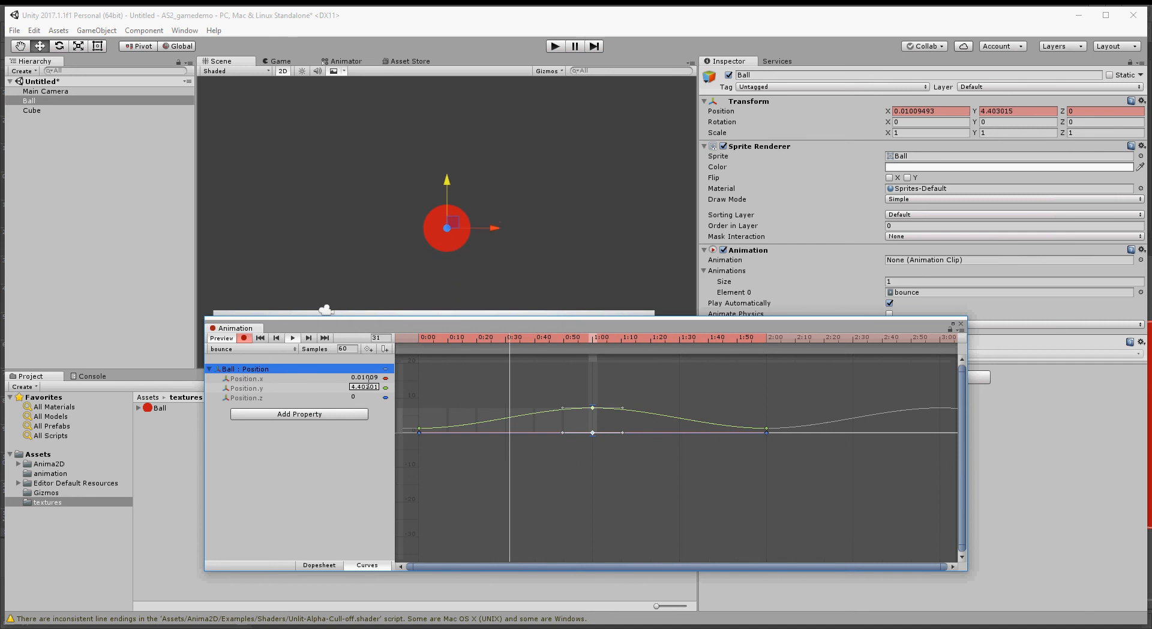
{"action": "left_click", "coordinate": [262, 382]}
{"action": "left_click", "coordinate": [263, 396]}
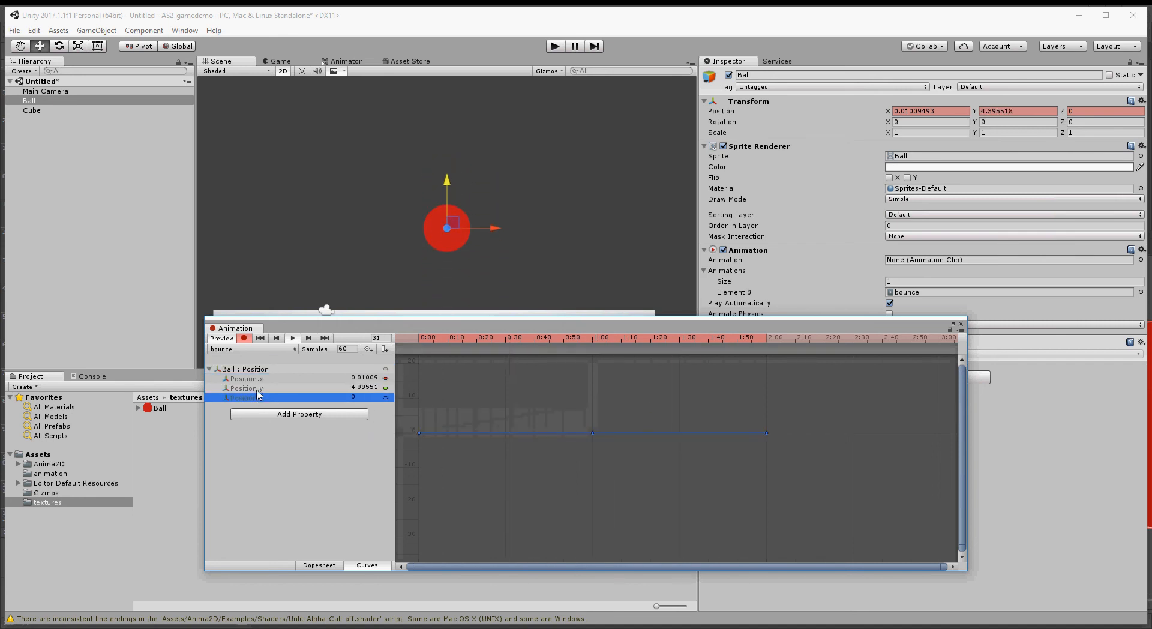
{"action": "left_click", "coordinate": [257, 389]}
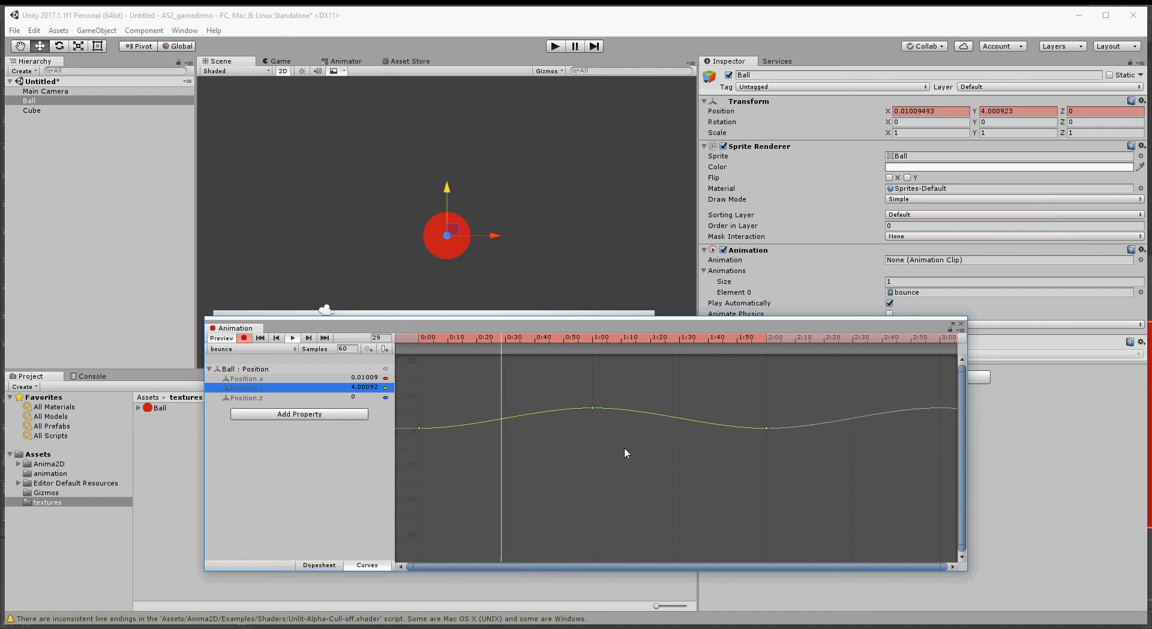
{"action": "key", "text": "f"}
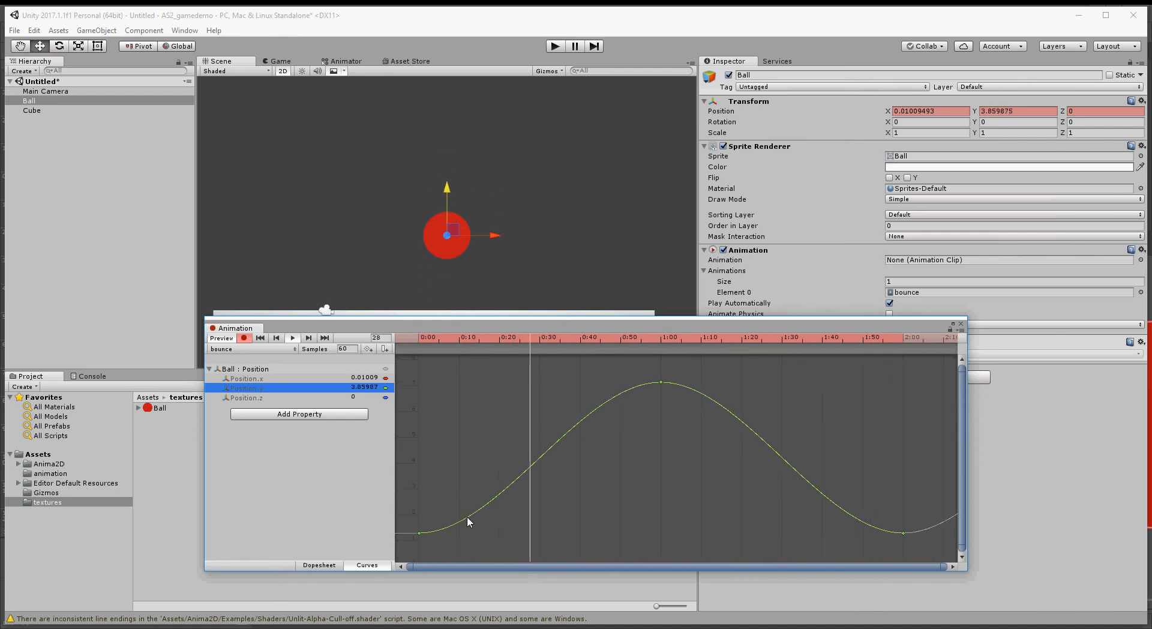
Step: Steepen the Position.y curve's tangents at the 2:00 and 0:00 keyframes so the Ball hits and leaves the ground sharply
{"action": "left_click", "coordinate": [904, 532]}
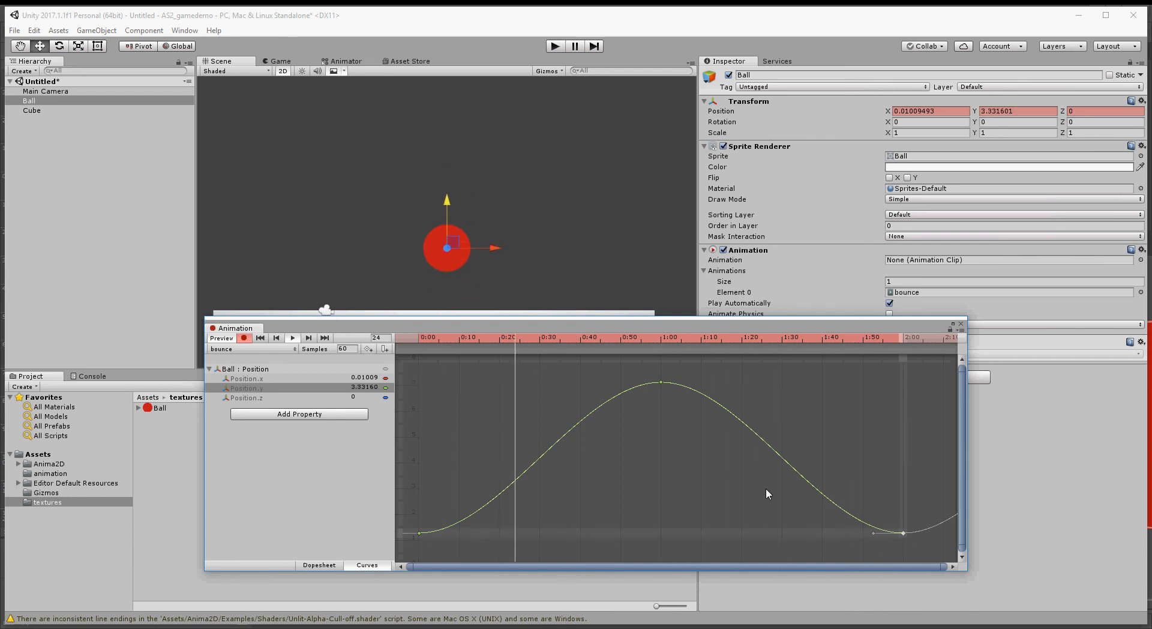
{"action": "middle_click_drag", "start_coordinate": [530, 233], "coordinate": [530, 188]}
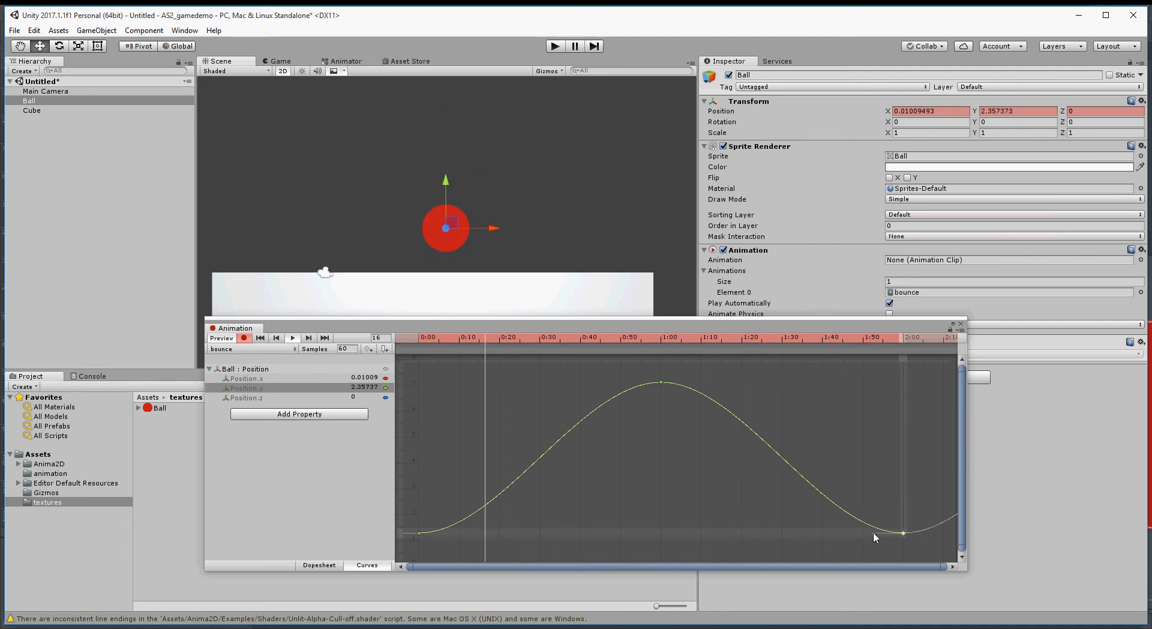
{"action": "left_click_drag", "start_coordinate": [875, 534], "coordinate": [880, 515]}
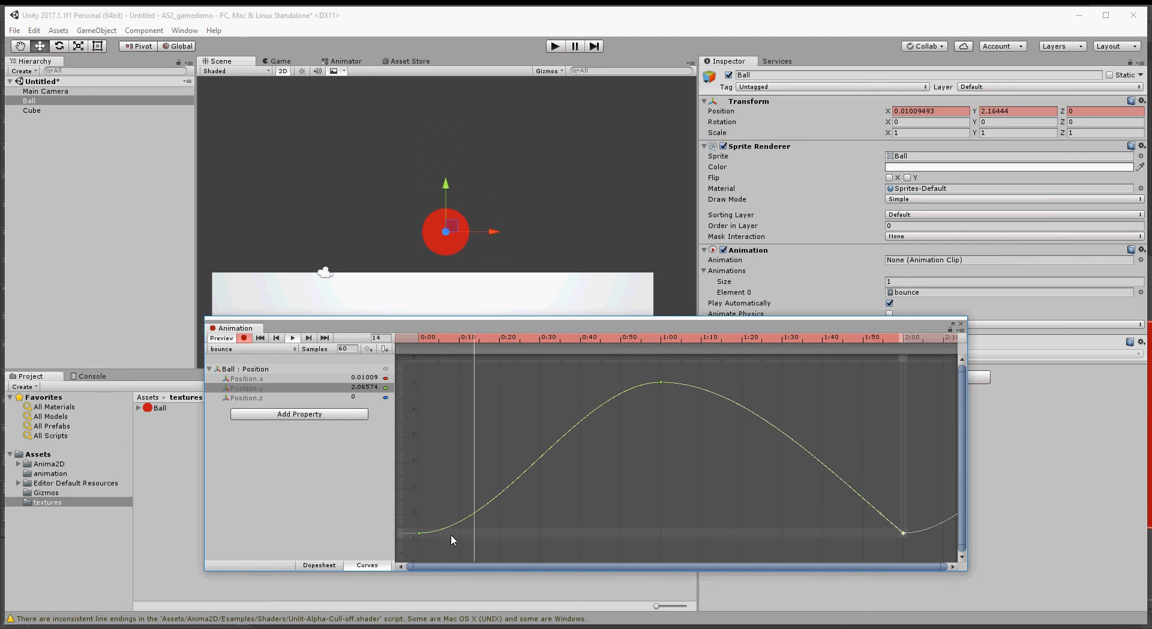
{"action": "left_click", "coordinate": [420, 534]}
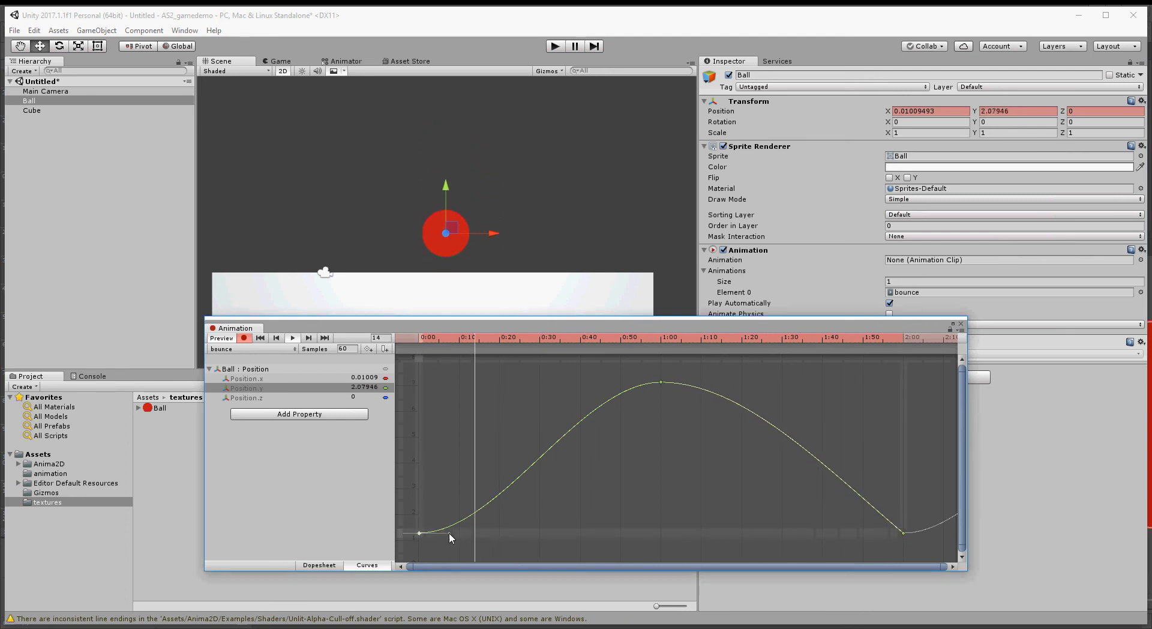
{"action": "left_click_drag", "start_coordinate": [451, 534], "coordinate": [452, 509]}
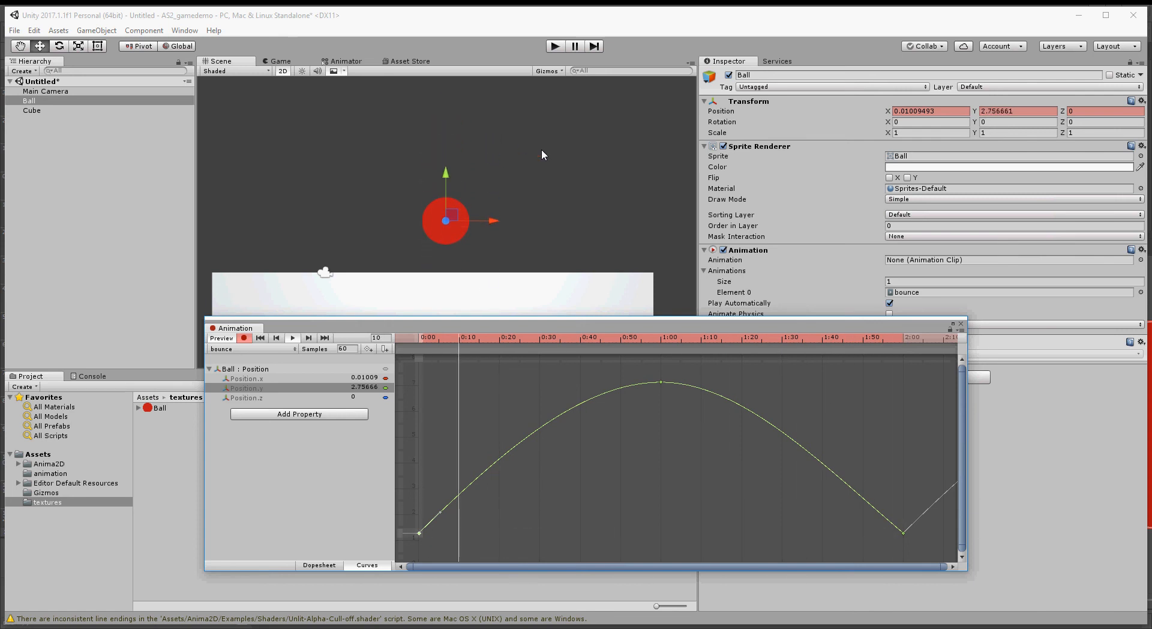
{"action": "left_click", "coordinate": [350, 628]}
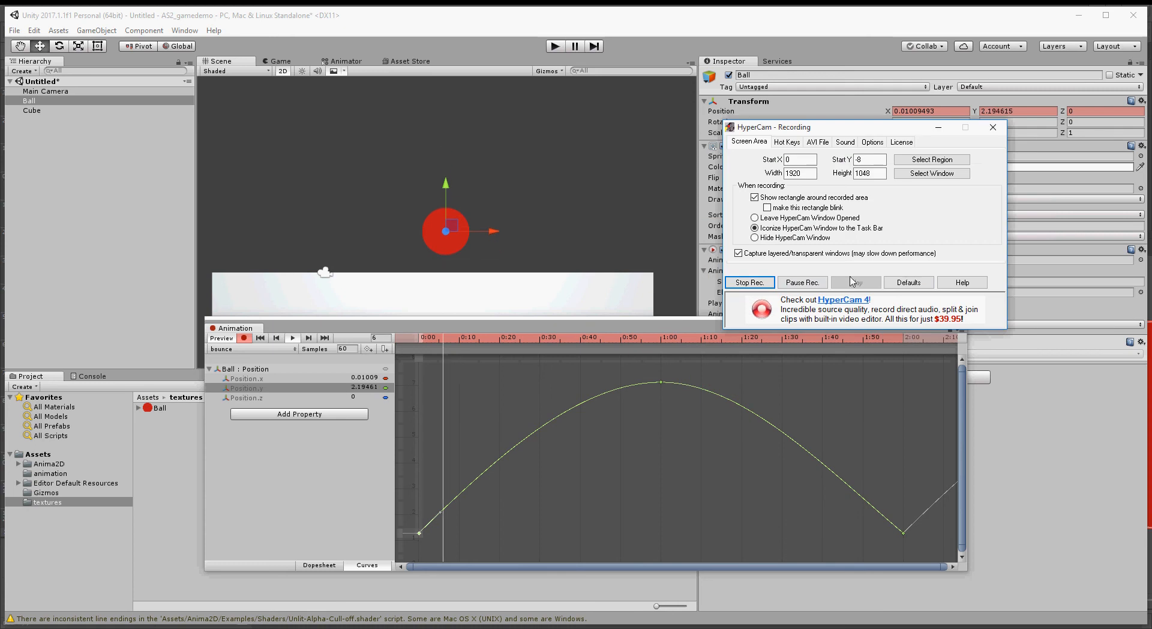